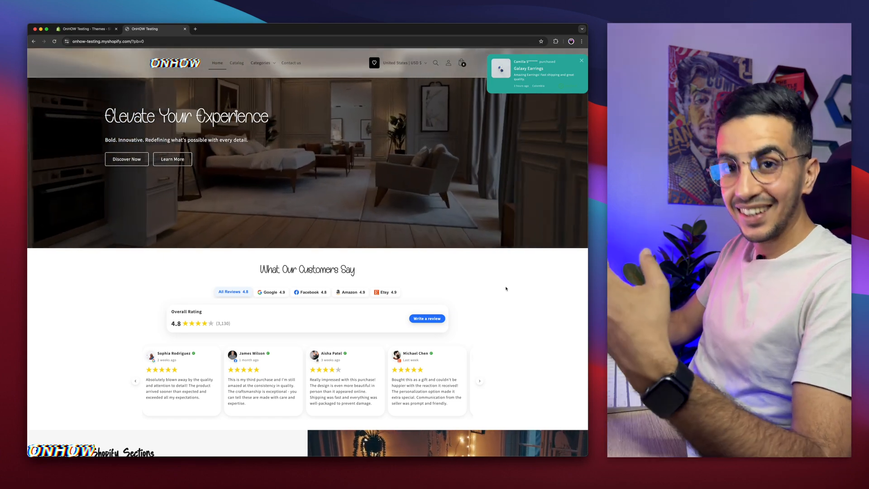
# Examine the home page's customer reviews, filtering them by Google and Facebook, and look closely at the purchase notification
pyautogui.scroll(-3, 506, 288)
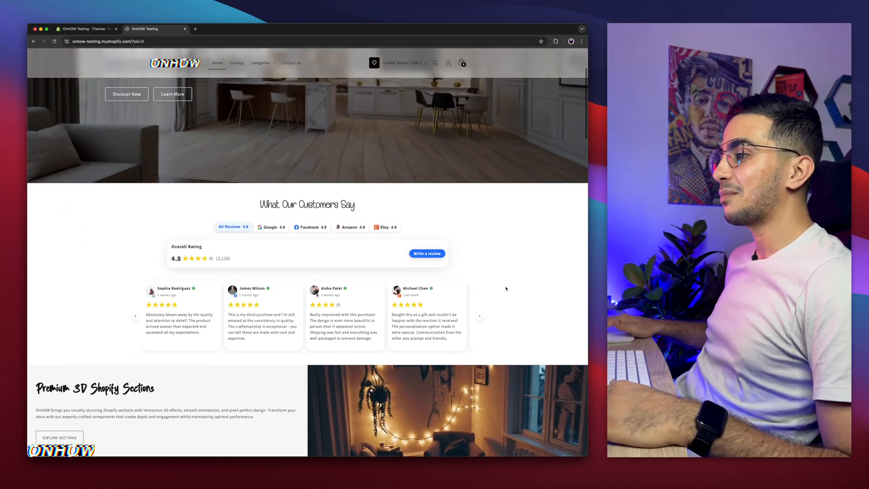
pyautogui.scroll(3, 507, 288)
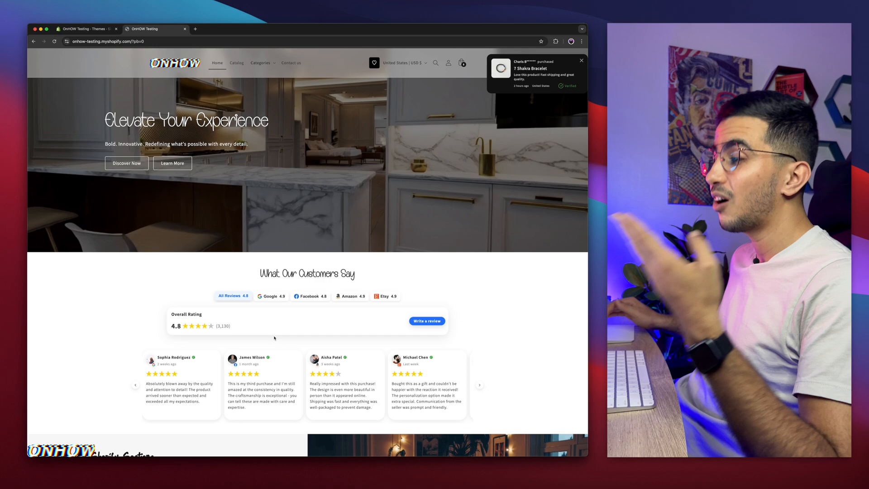
pyautogui.click(273, 296)
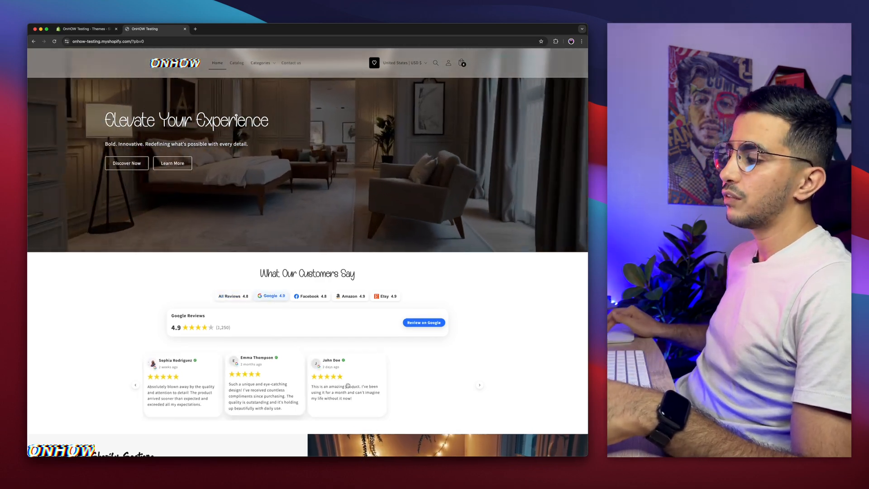
pyautogui.click(317, 296)
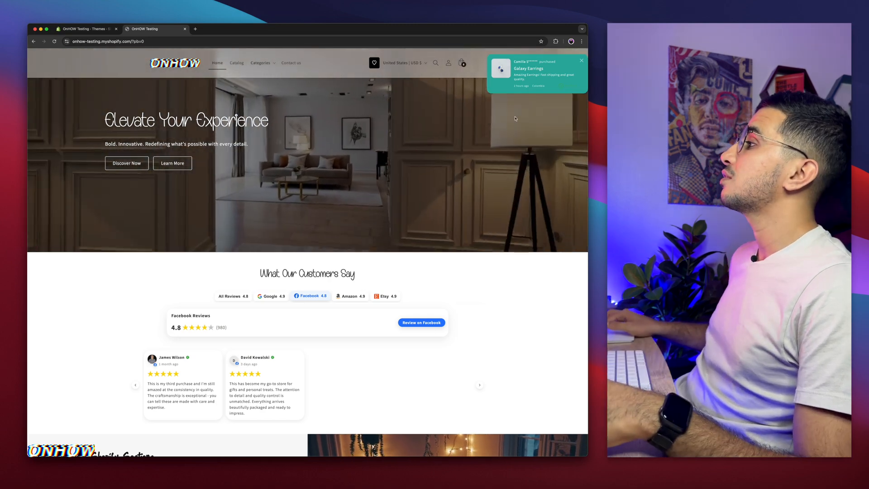
pyautogui.scroll(5, 543, 118)
pyautogui.scroll(1, 543, 119)
pyautogui.hscroll(1, 543, 119)
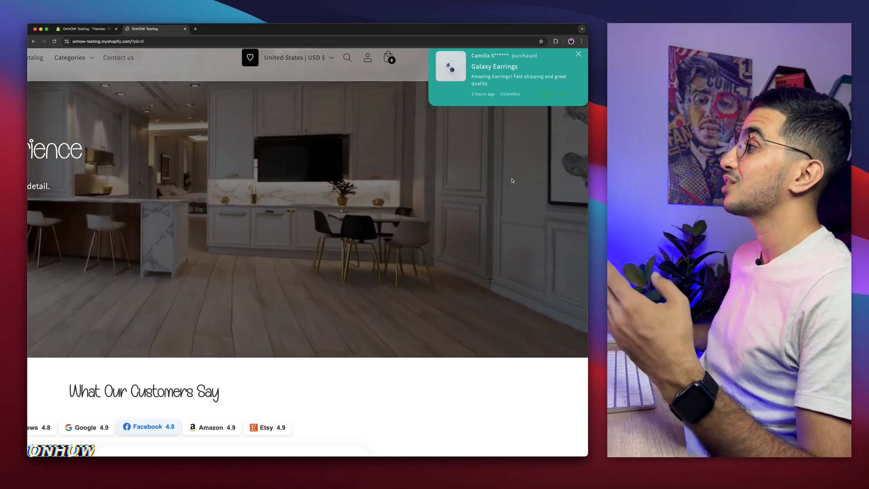
pyautogui.scroll(1, 512, 181)
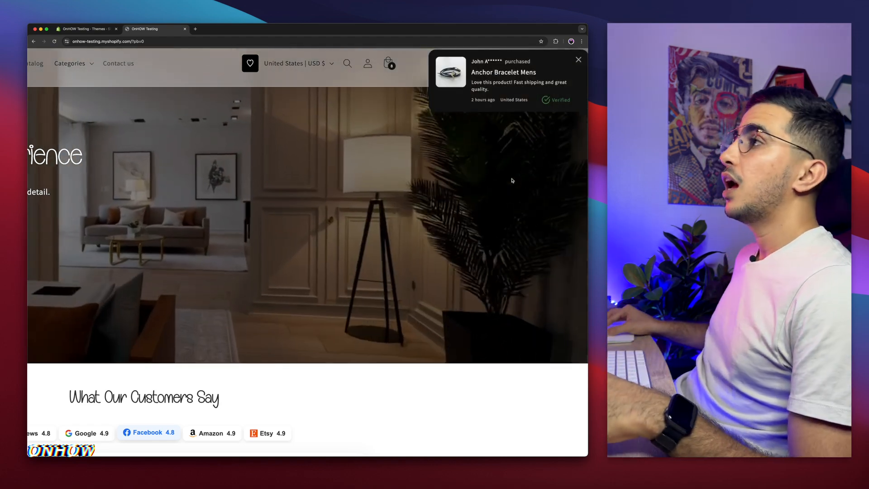
# Look through the heading fonts of the home page sections, from the customer reviews down to the frequently asked questions
pyautogui.scroll(-5, 512, 180)
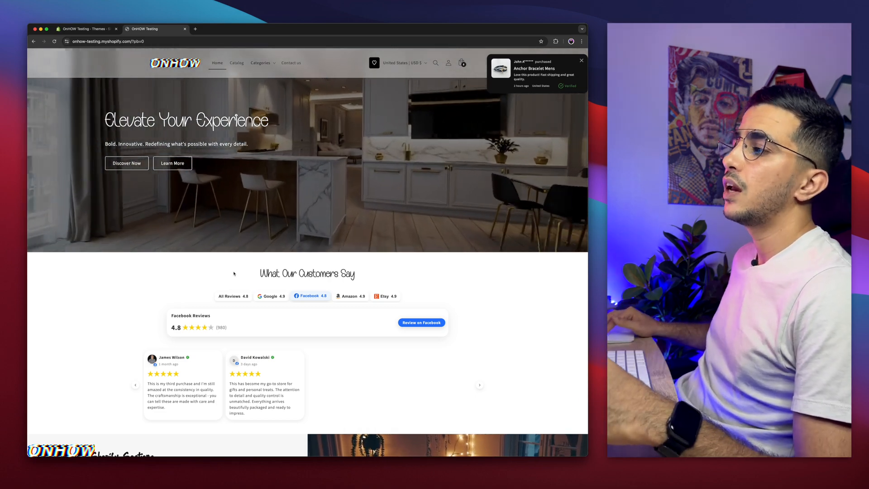
pyautogui.scroll(5, 264, 270)
pyautogui.scroll(-5, 264, 271)
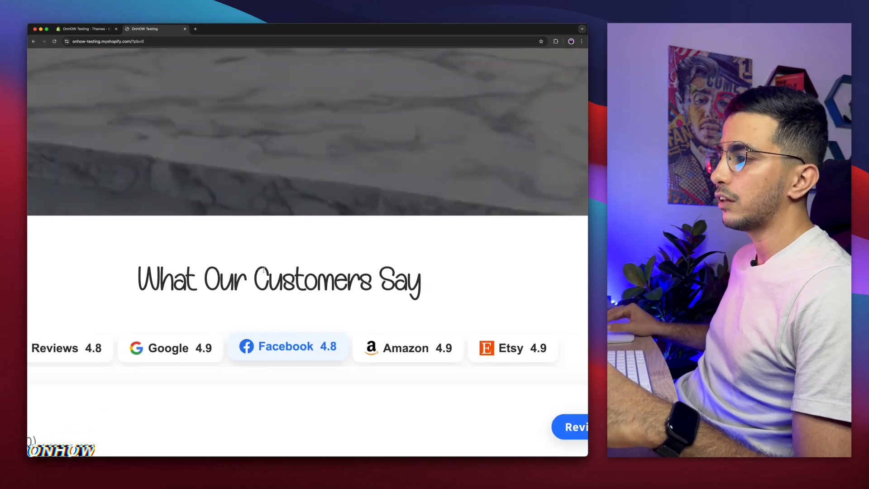
pyautogui.scroll(-5, 261, 272)
pyautogui.scroll(-1, 261, 272)
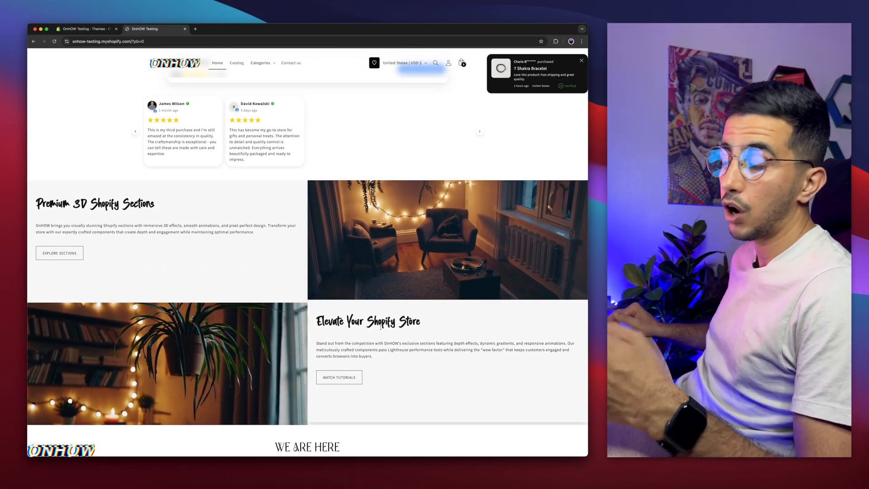
pyautogui.scroll(-8, 381, 326)
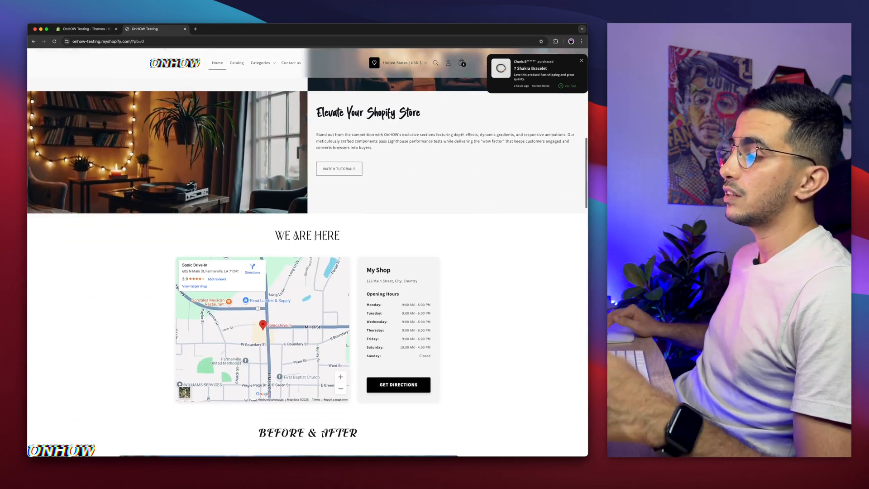
pyautogui.scroll(-7, 286, 262)
pyautogui.scroll(-20, 286, 263)
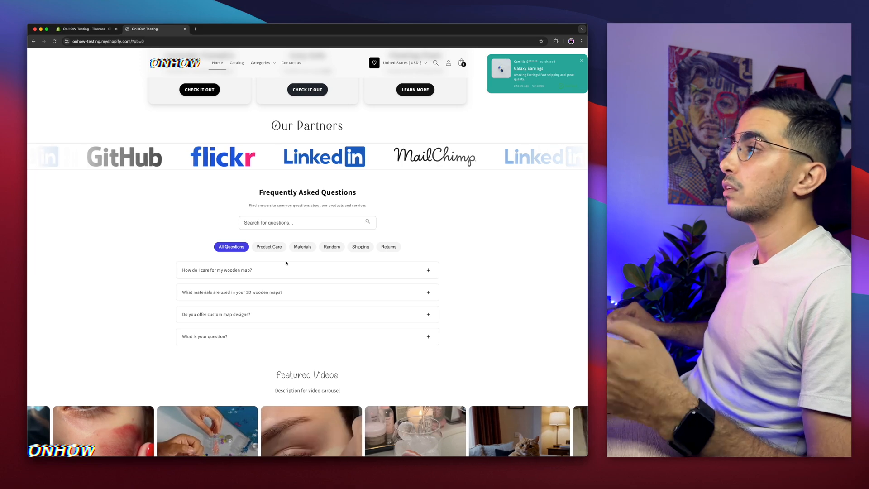
pyautogui.scroll(6, 290, 138)
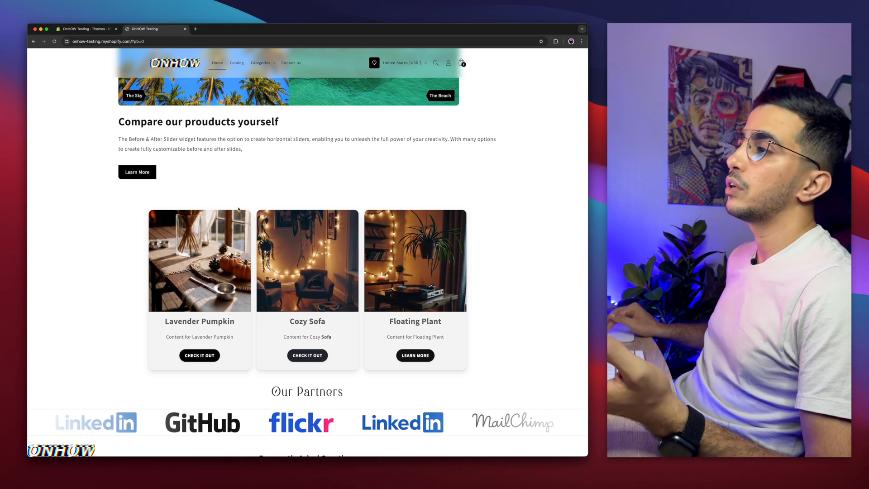
# Highlight the heading of the cart reminder popup to examine its font, and dismiss the popup
pyautogui.moveTo(75, 22)
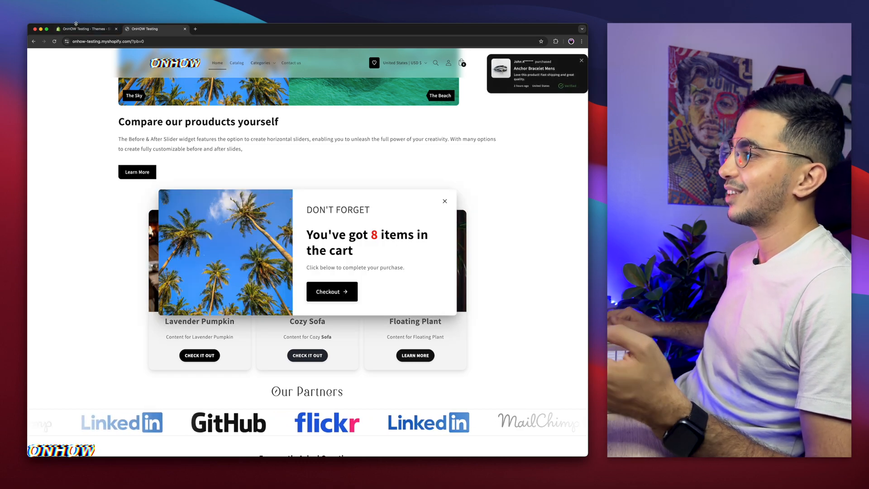
pyautogui.moveTo(307, 234); pyautogui.dragTo(402, 250)
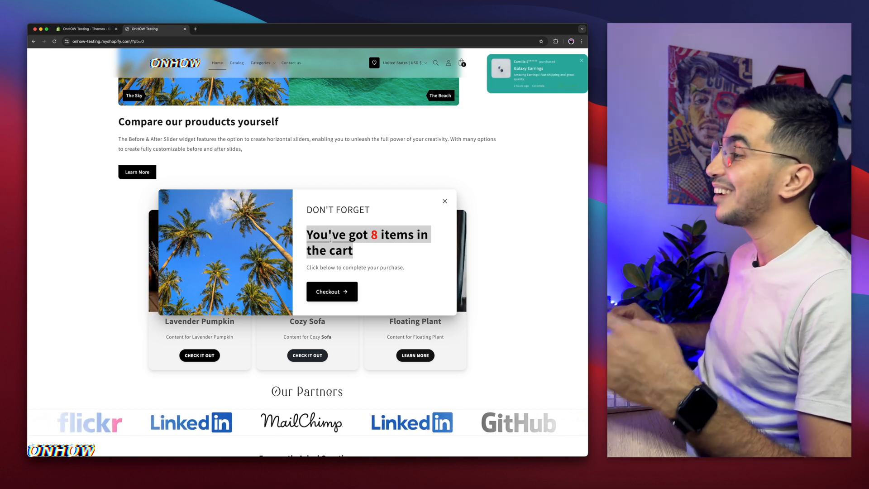
pyautogui.click(445, 201)
# Go back to the store's themes page and preview the unpublished Dawn theme saved at 5:57 pm
pyautogui.click(76, 28)
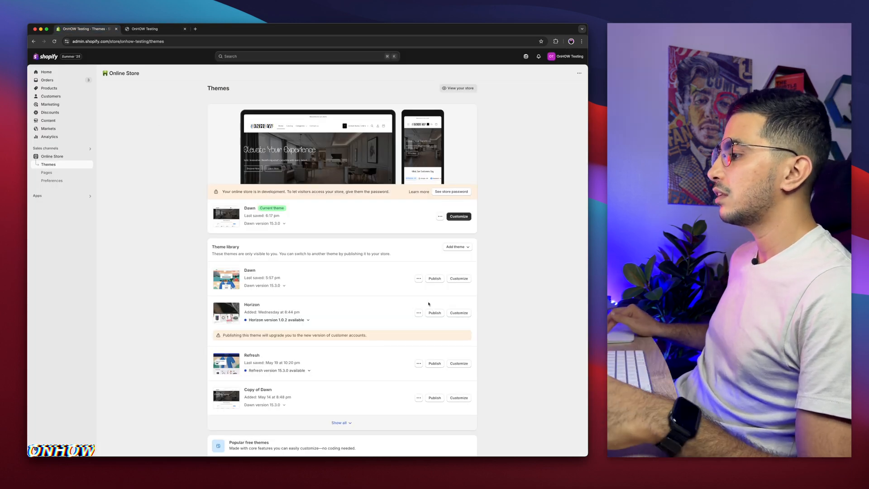
pyautogui.click(419, 278)
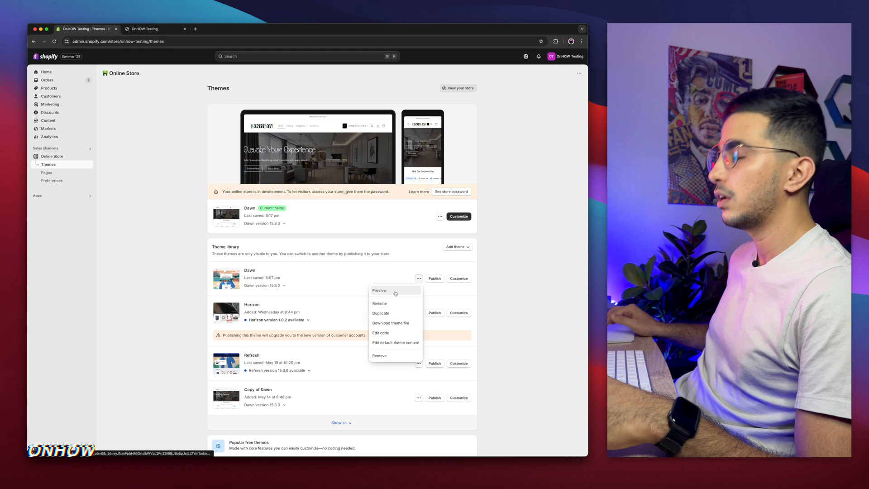
pyautogui.click(395, 292)
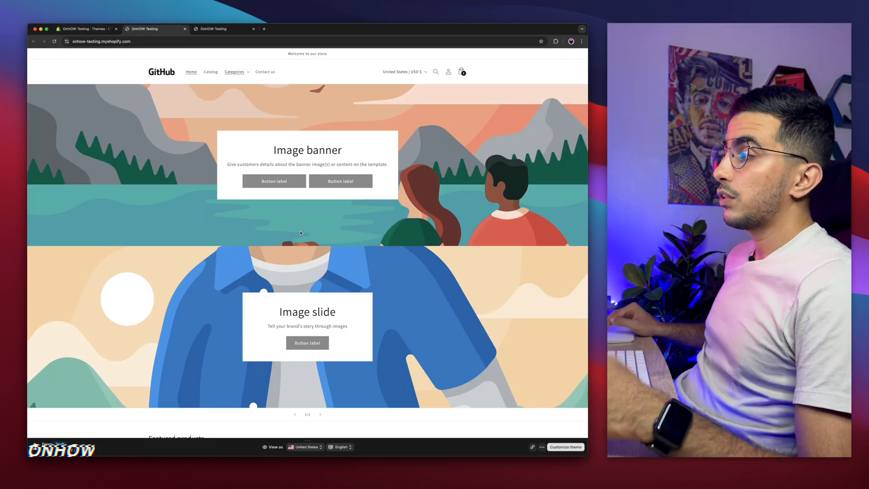
# Examine the default text and headings throughout the previewed Dawn home page, including the image banner, image slide and multicolumn sections
pyautogui.scroll(-8, 301, 233)
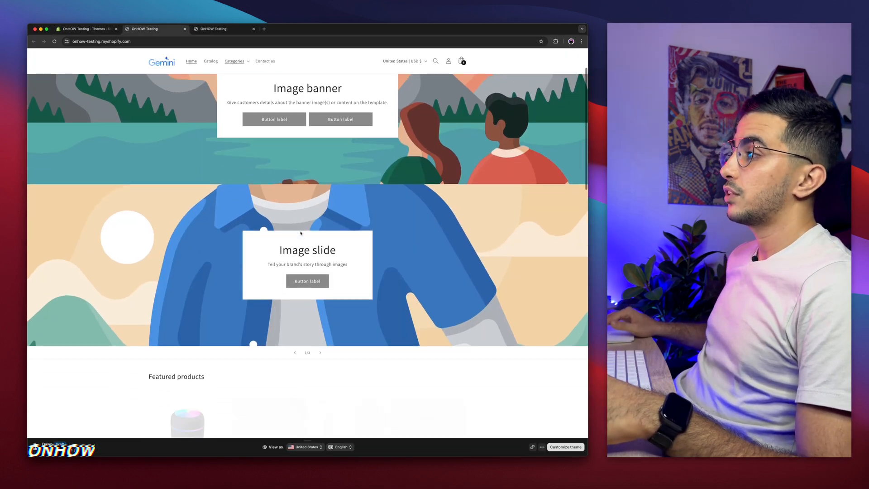
pyautogui.scroll(8, 300, 233)
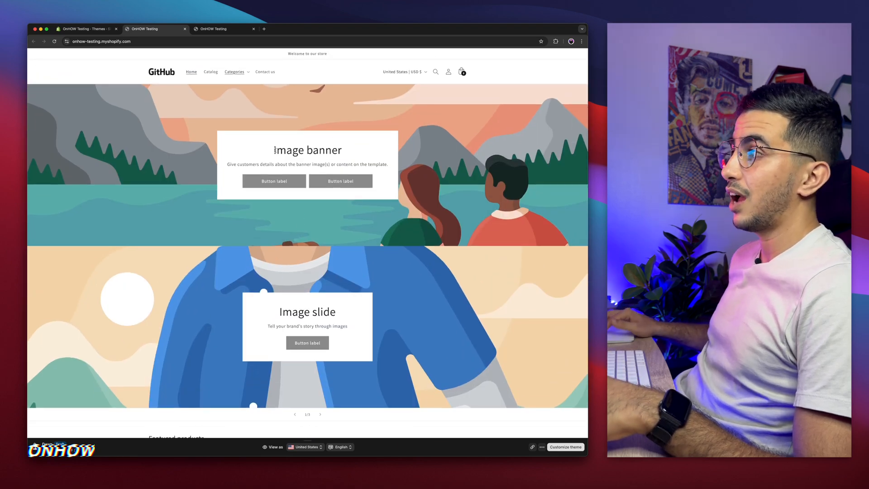
pyautogui.moveTo(279, 151); pyautogui.dragTo(374, 145)
pyautogui.moveTo(258, 350); pyautogui.dragTo(330, 315)
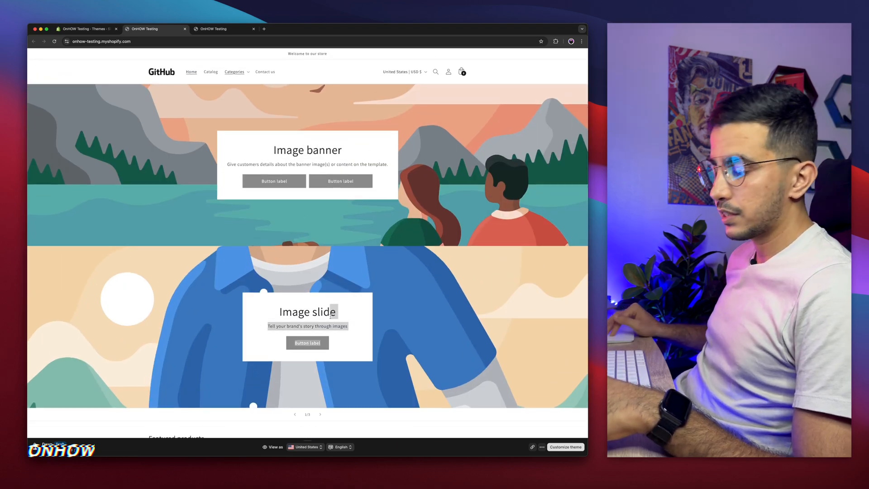
pyautogui.scroll(-10, 331, 315)
pyautogui.scroll(-5, 229, 267)
pyautogui.scroll(-5, 248, 247)
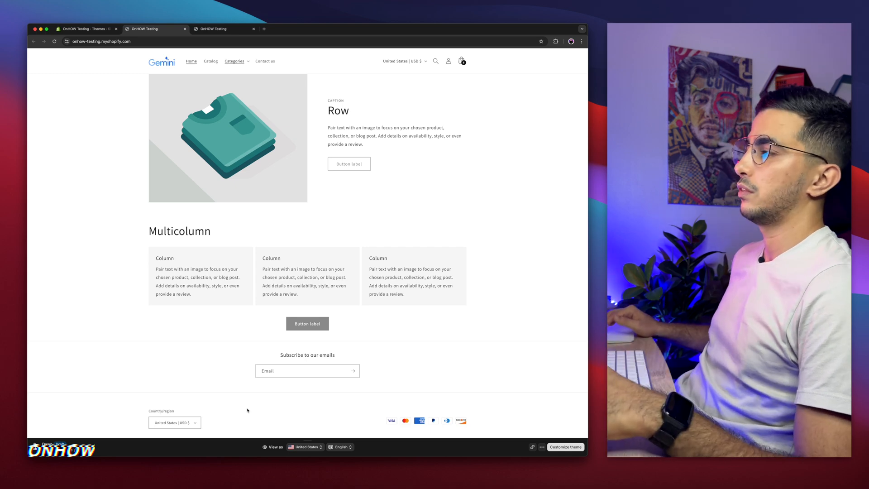
pyautogui.scroll(1, 247, 410)
pyautogui.scroll(9, 262, 399)
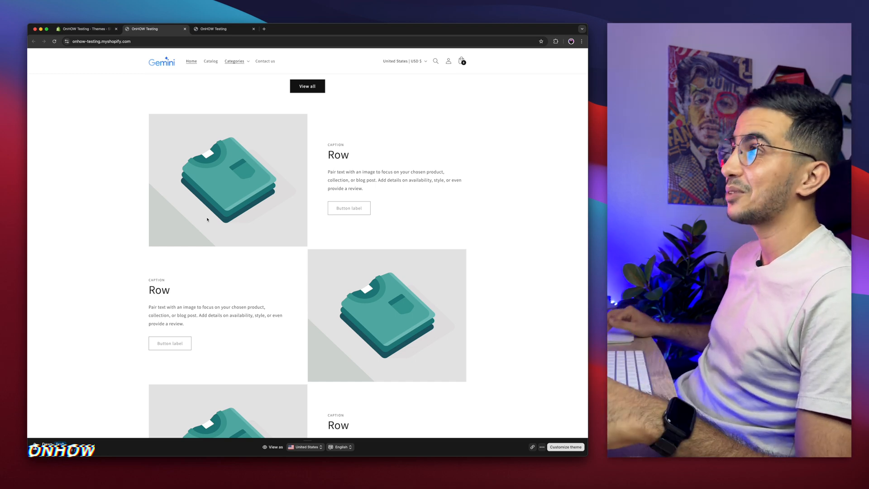
# Close the theme preview and open the code of the unpublished Dawn theme for editing
pyautogui.click(185, 28)
pyautogui.click(86, 29)
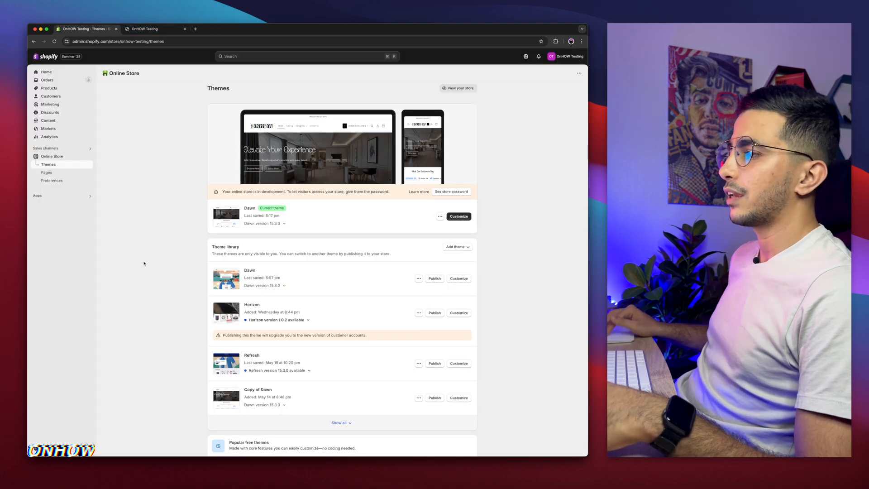
pyautogui.click(419, 279)
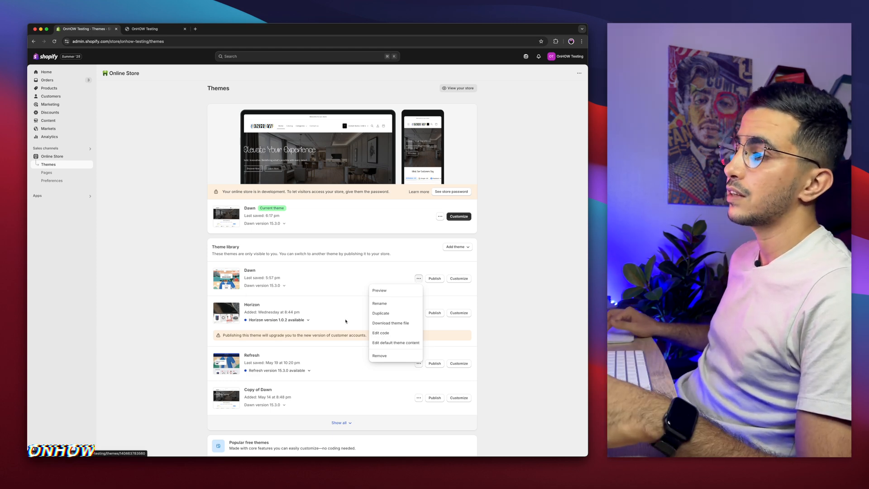
pyautogui.click(391, 333)
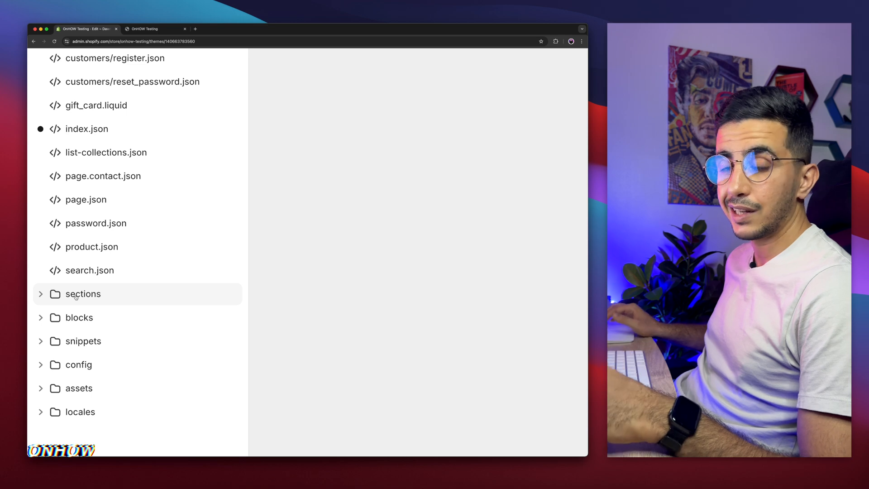
# Add a new liquid section file named custom-fonts to the theme's sections folder
pyautogui.click(76, 297)
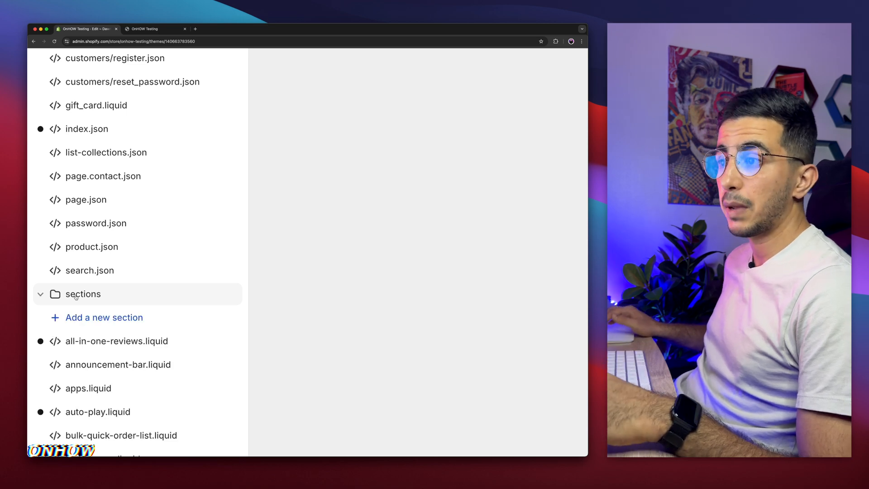
pyautogui.click(99, 321)
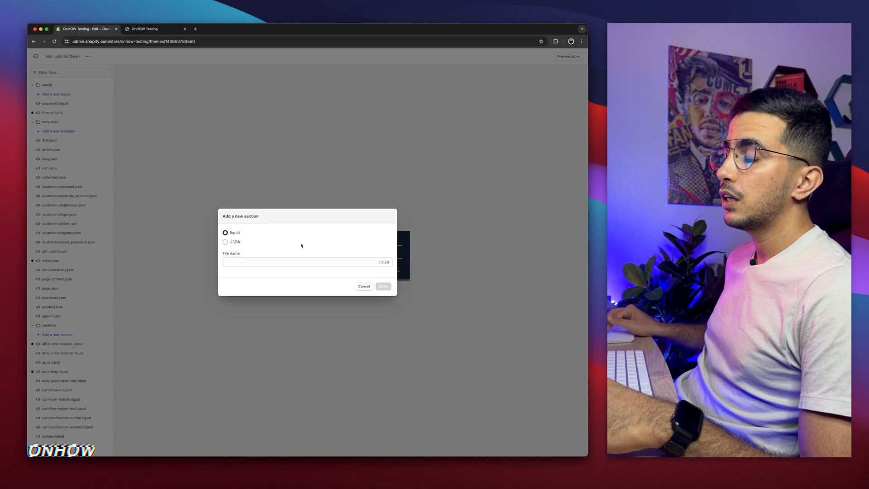
pyautogui.click(274, 261)
pyautogui.write('custom')
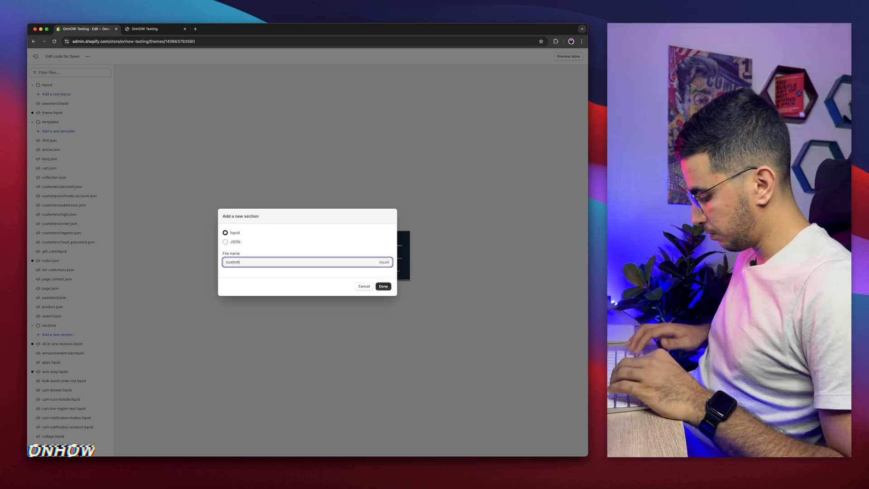
pyautogui.write('-fonts')
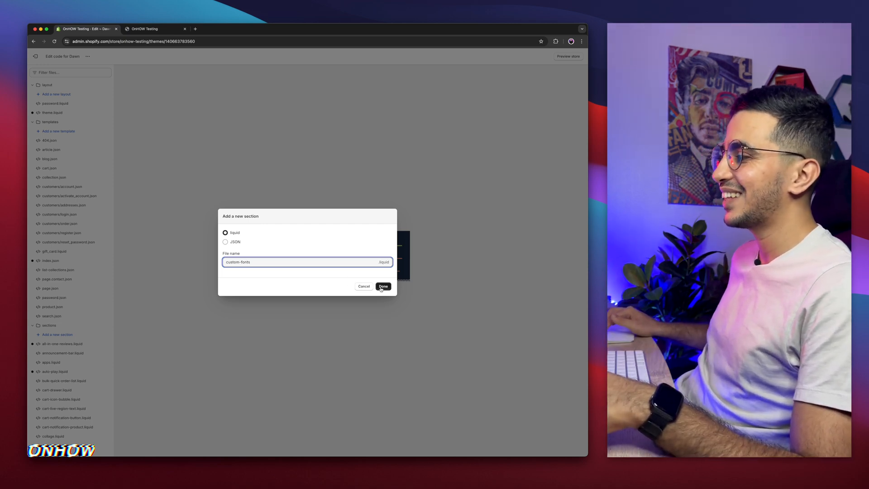
pyautogui.click(383, 287)
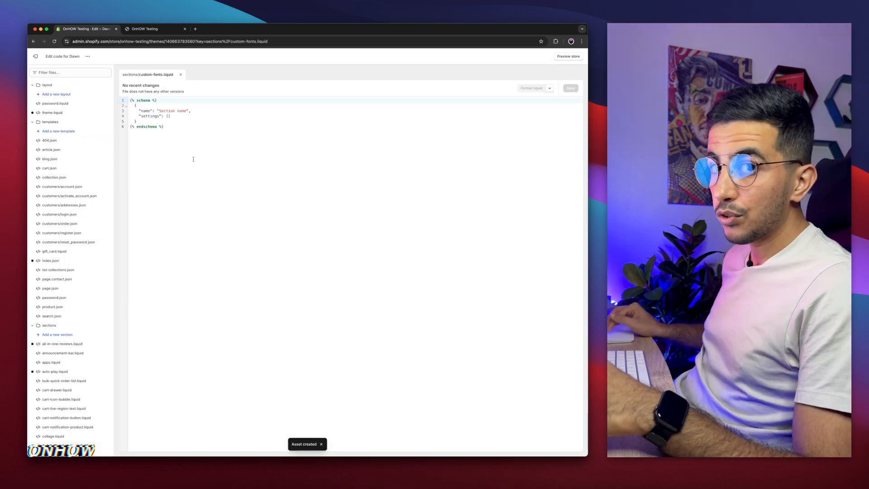
# Replace the default code in custom-fonts.liquid with the copied OnHOW Custom Font section code, then save and exit the code editor
pyautogui.click(178, 145)
pyautogui.press('super+a')
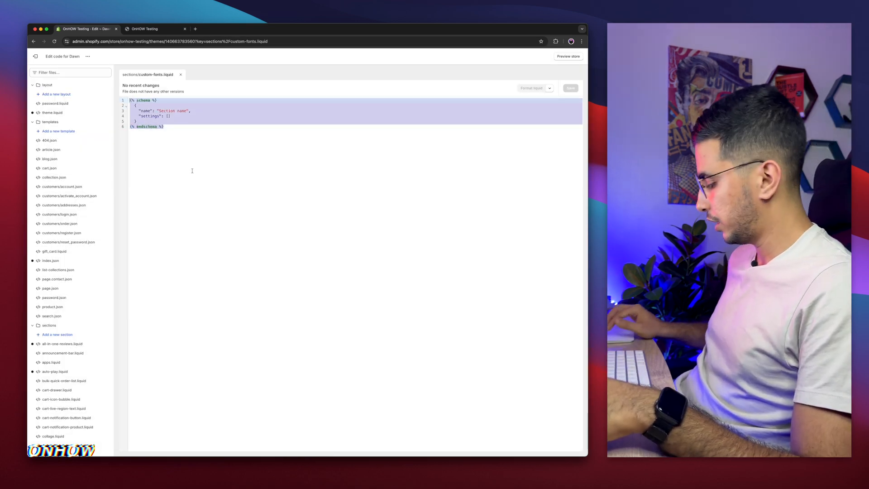
pyautogui.press('BackSpace')
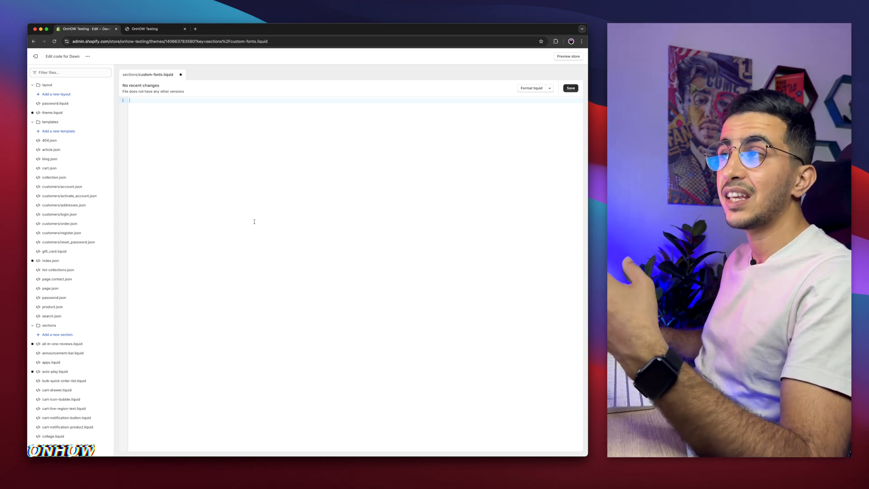
pyautogui.press('super+v')
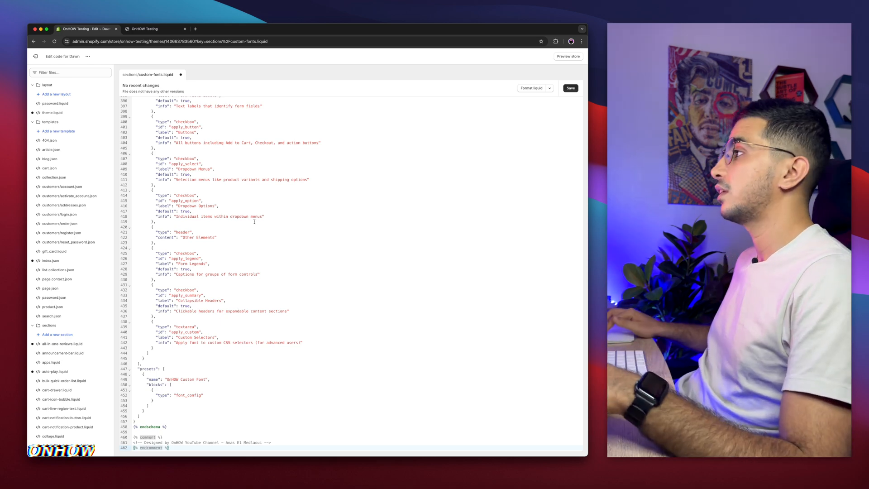
pyautogui.click(571, 89)
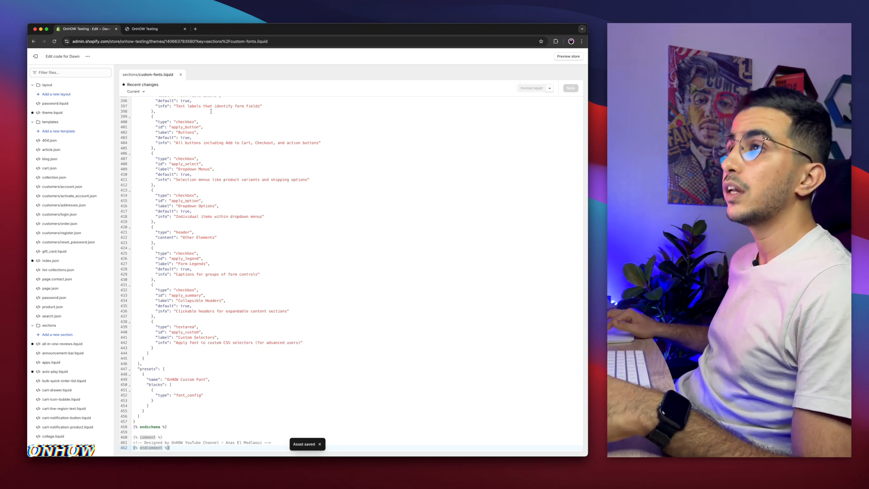
pyautogui.click(36, 56)
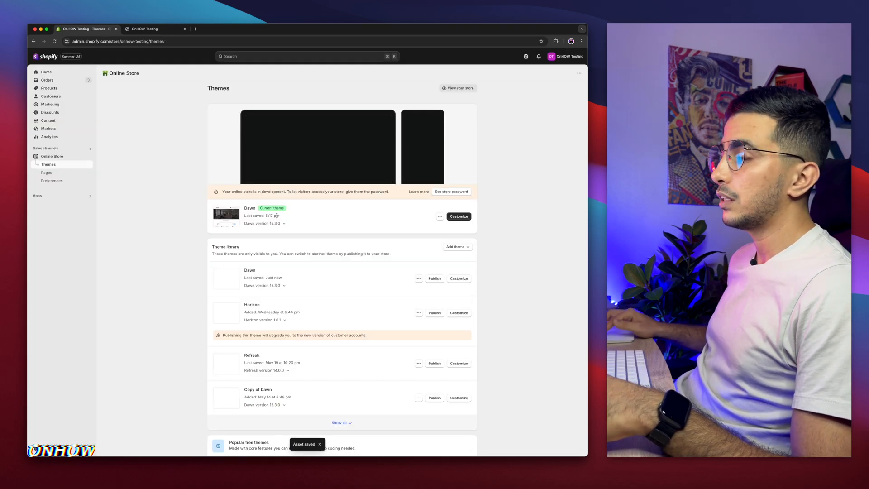
# Customize the unpublished Dawn theme and add the OnHOW Custom Font section to the home page, searching for it with "font"
pyautogui.click(459, 279)
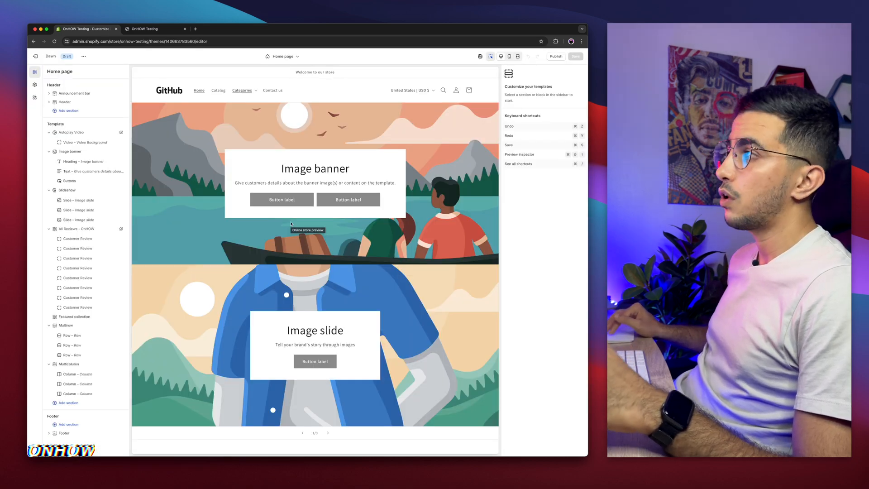
pyautogui.scroll(-5, 291, 223)
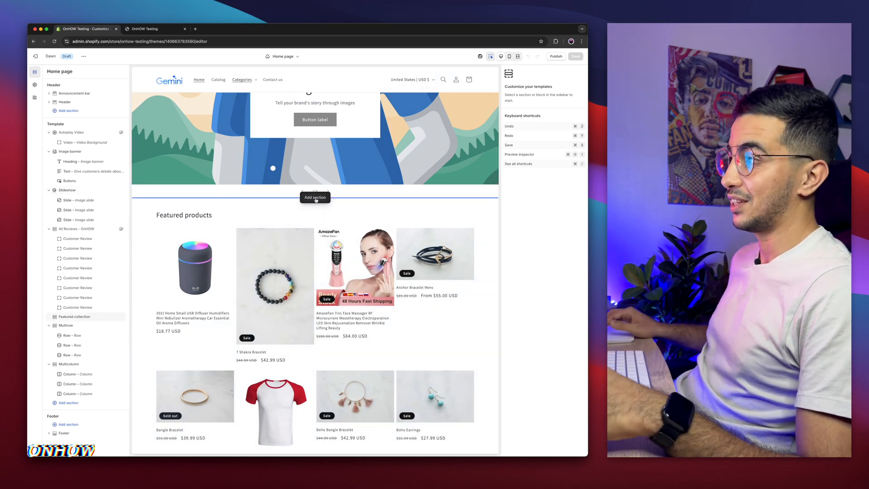
pyautogui.click(316, 198)
pyautogui.write('fotn')
pyautogui.press('BackSpace')
pyautogui.press('BackSpace')
pyautogui.write('nt')
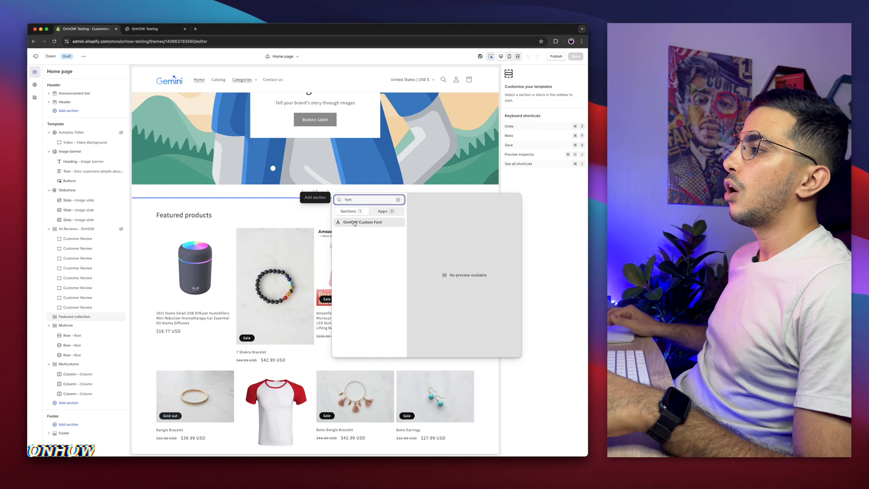
pyautogui.click(355, 222)
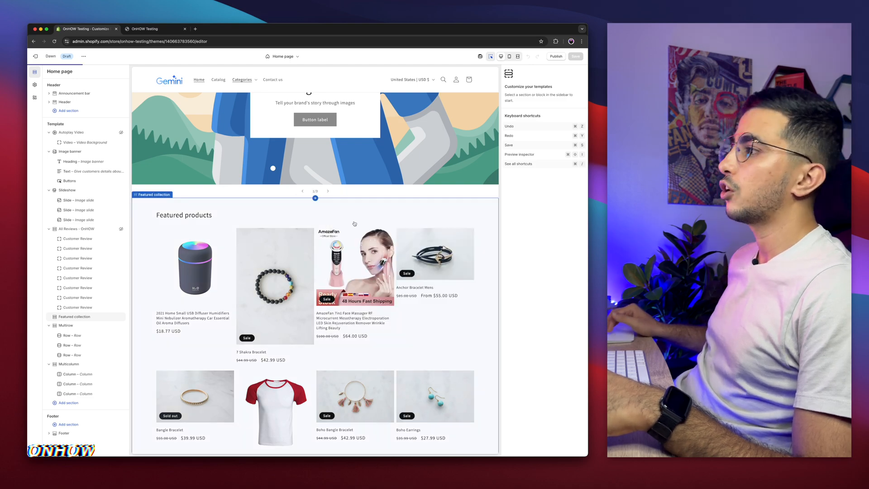
# Examine the home page preview and the Enable custom fonts setting of the OnHOW Custom Font section
pyautogui.scroll(15, 354, 222)
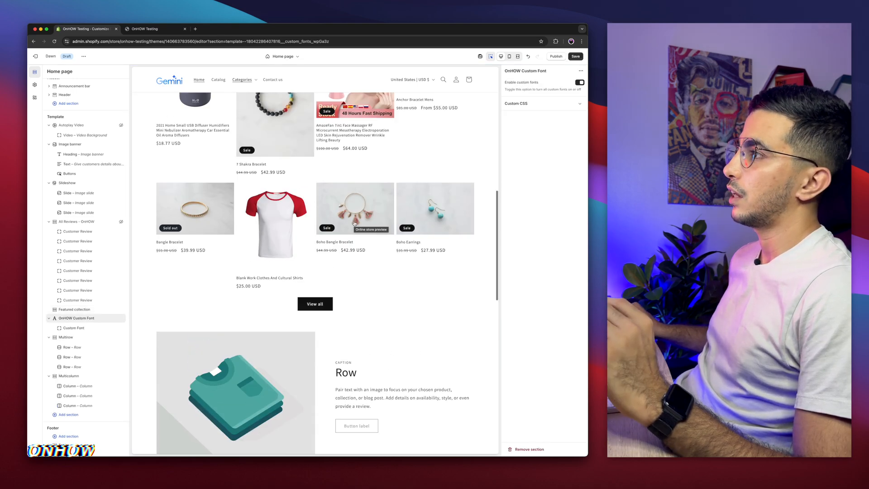
pyautogui.scroll(-20, 354, 223)
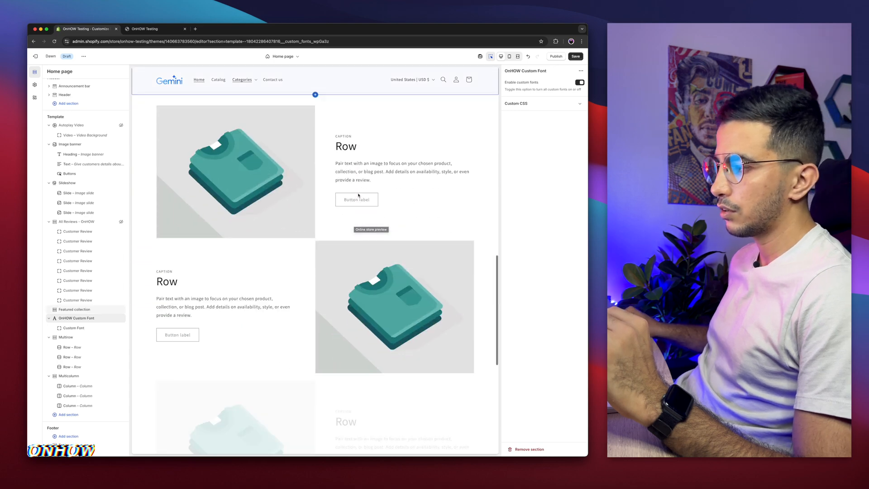
pyautogui.scroll(6, 358, 196)
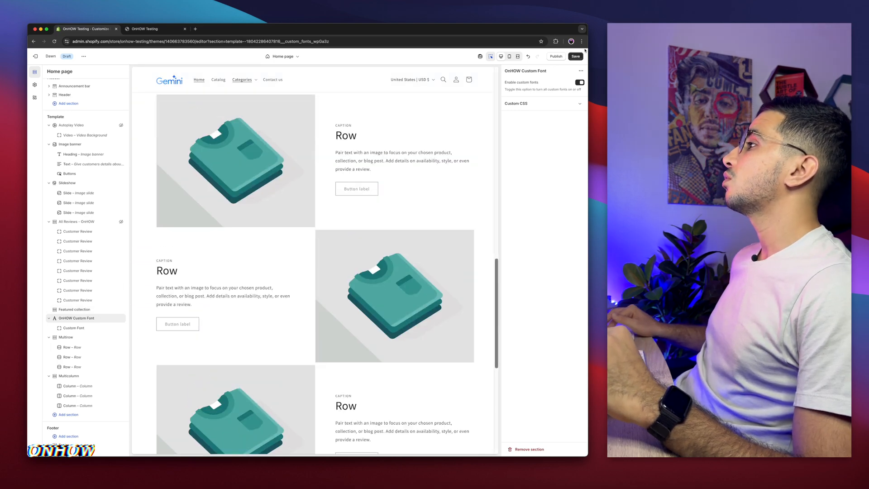
pyautogui.scroll(5, 559, 75)
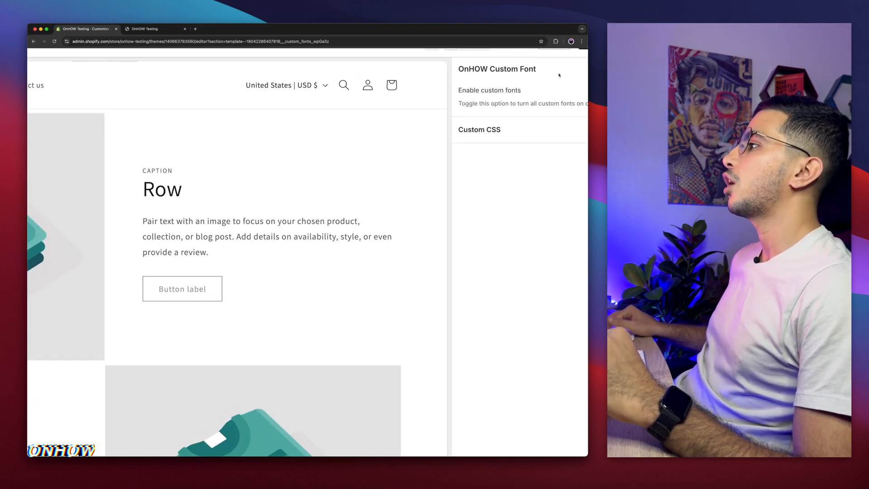
pyautogui.hscroll(1, 559, 76)
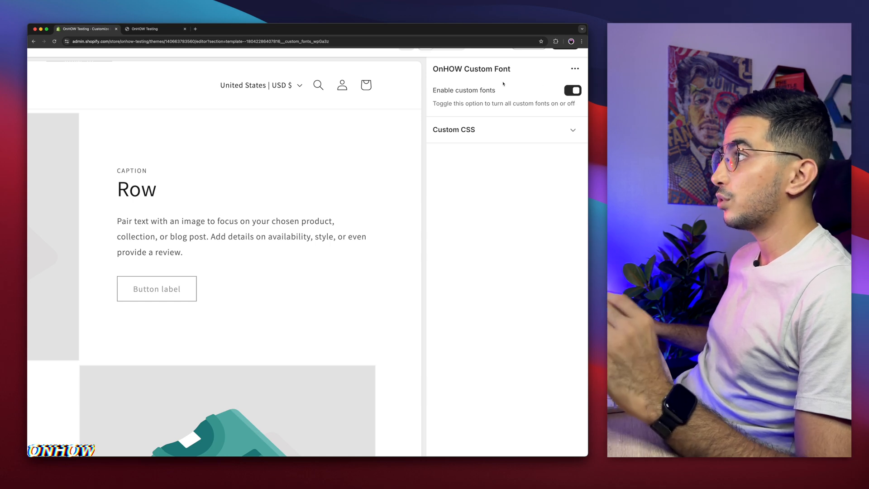
pyautogui.scroll(-5, 503, 84)
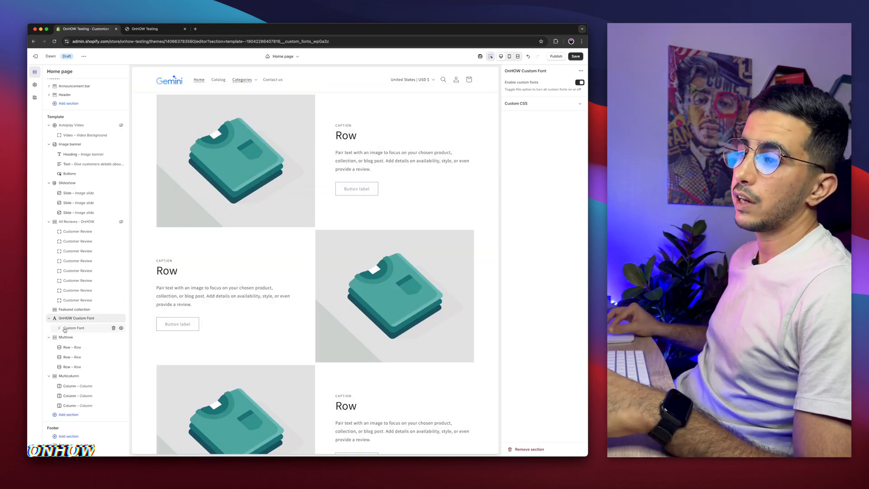
# Add a second Custom Font block below the existing one in the OnHOW Custom Font section
pyautogui.scroll(5, 65, 330)
pyautogui.hscroll(-2, 65, 330)
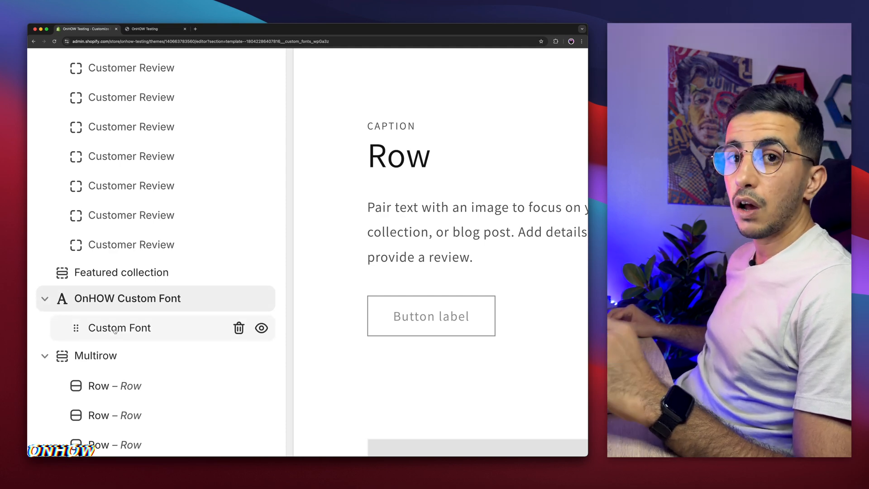
pyautogui.moveTo(169, 342)
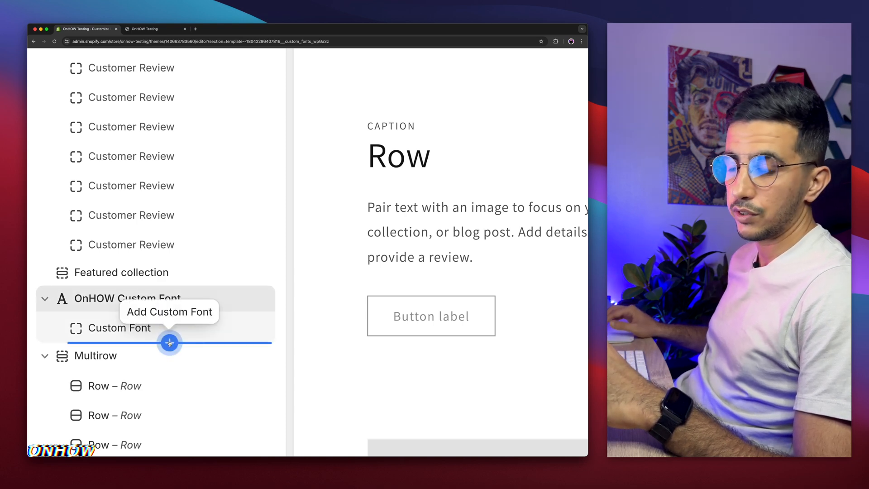
pyautogui.click(169, 343)
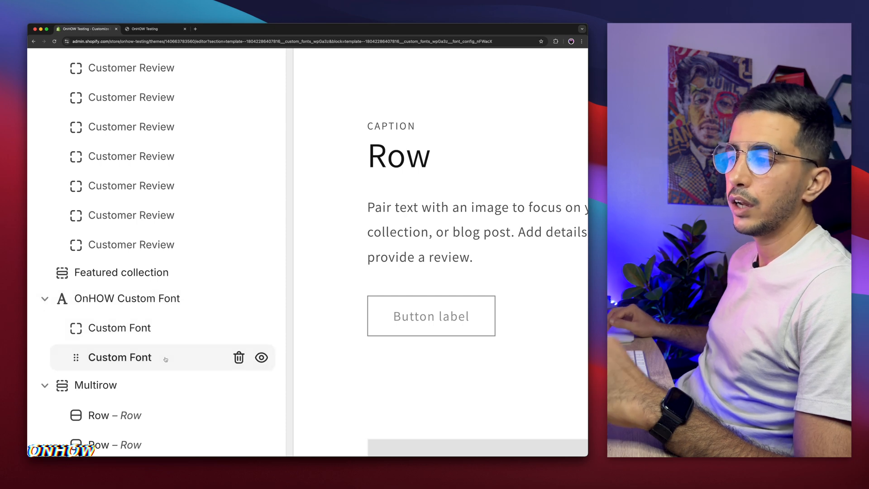
# Open the first Custom Font block's settings and examine its options and the font file formats supported by the Font URL
pyautogui.click(128, 330)
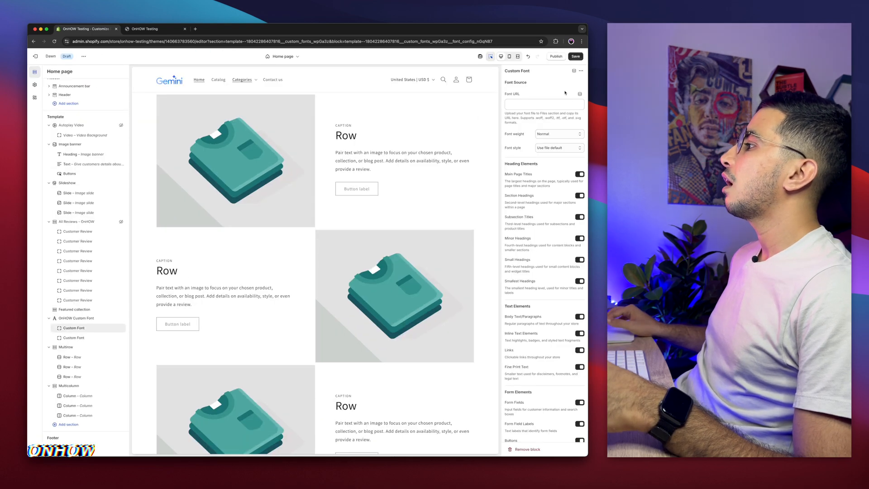
pyautogui.scroll(-5, 539, 211)
pyautogui.scroll(5, 539, 211)
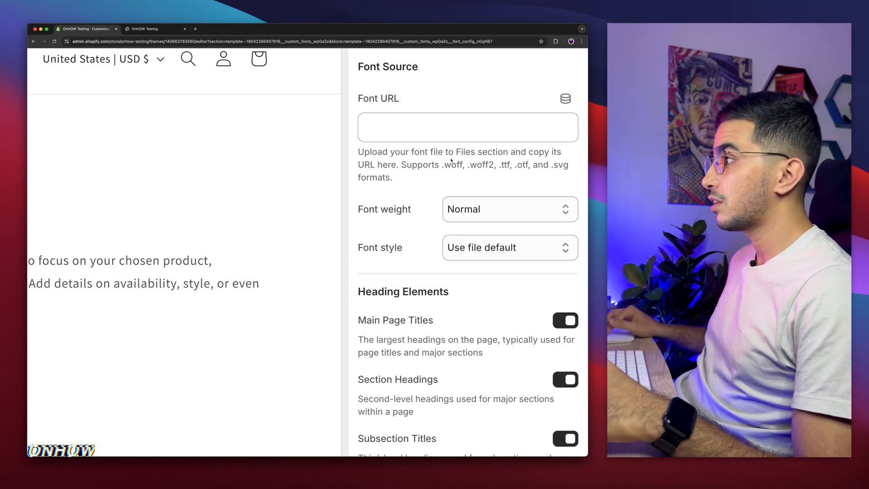
pyautogui.moveTo(446, 165); pyautogui.dragTo(563, 167)
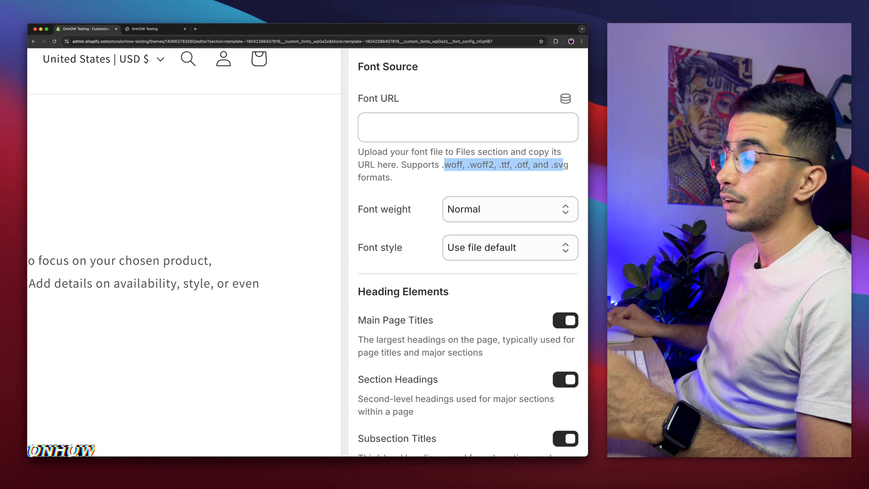
pyautogui.click(525, 163)
pyautogui.moveTo(527, 163); pyautogui.dragTo(501, 164)
pyautogui.moveTo(443, 164); pyautogui.dragTo(491, 167)
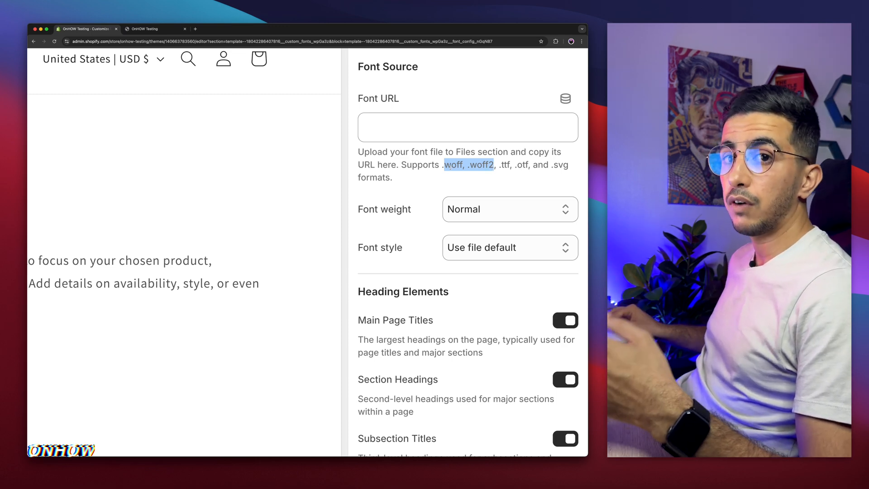
# Open the store's content files in a new browser tab and copy the link of the Christmas_Frameline OTF file
pyautogui.click(195, 29)
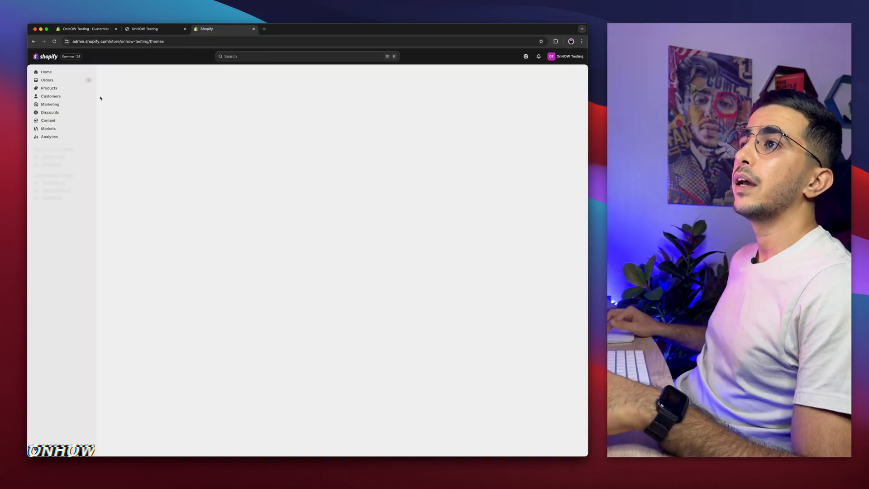
pyautogui.click(47, 121)
pyautogui.click(47, 137)
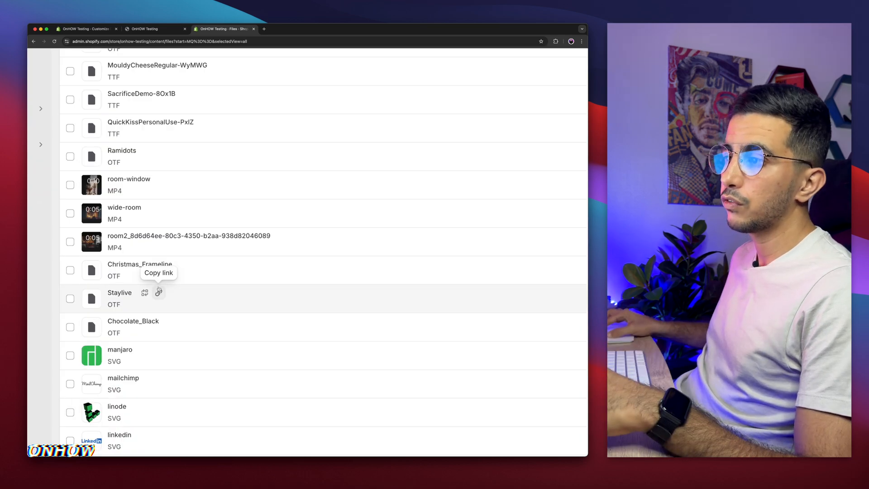
pyautogui.scroll(3, 159, 290)
pyautogui.hscroll(-1, 159, 290)
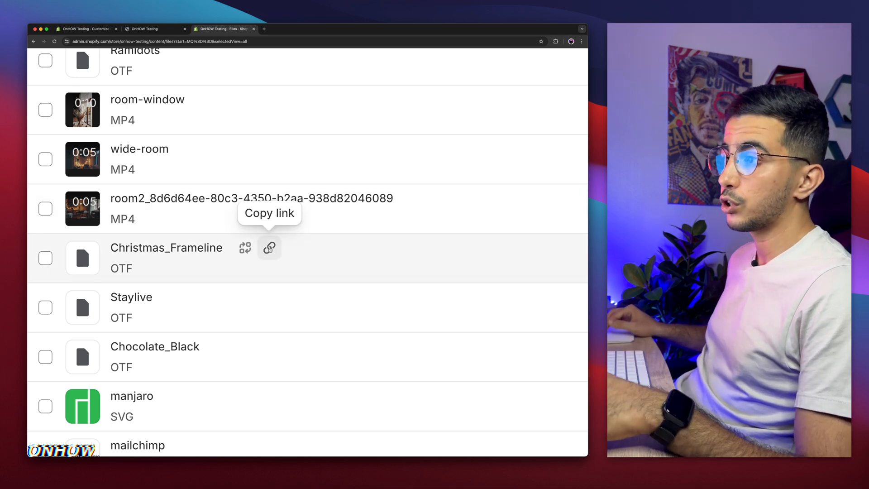
pyautogui.click(270, 247)
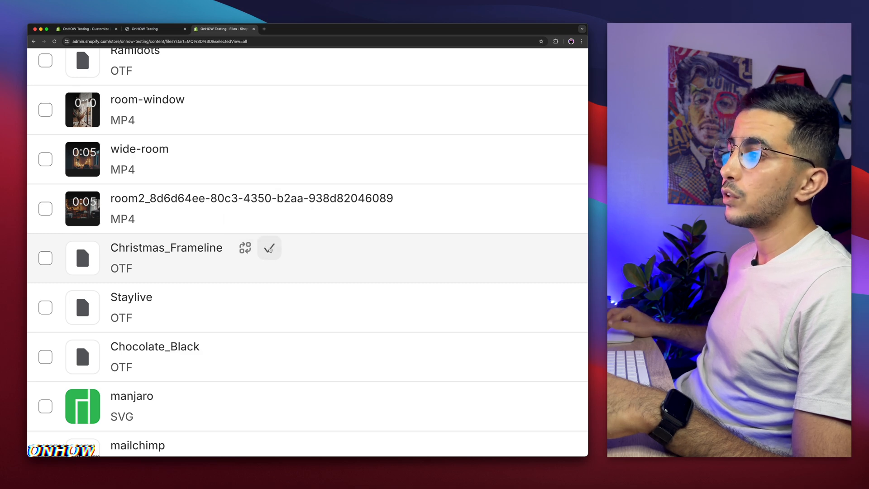
# Return to the theme editor and paste the Christmas_Frameline.otf link as the first Custom Font block's Font URL
pyautogui.press('super+0')
pyautogui.click(99, 33)
pyautogui.click(515, 125)
pyautogui.press('super+v')
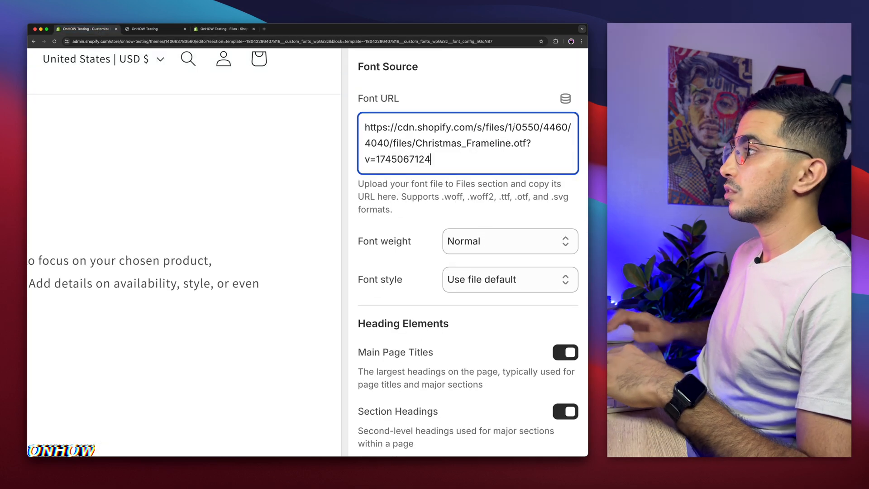
pyautogui.press('super+0')
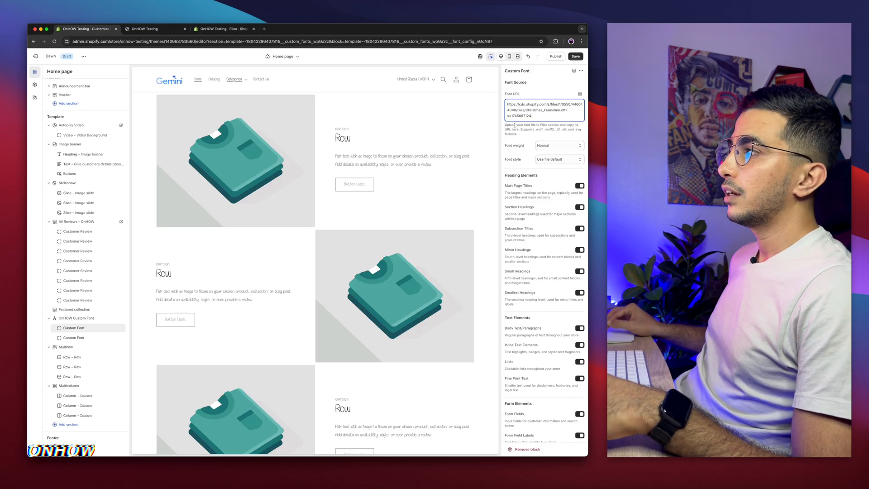
# Examine the custom font in the home page preview, covering the header, image banner, image slide and featured products
pyautogui.scroll(10, 343, 268)
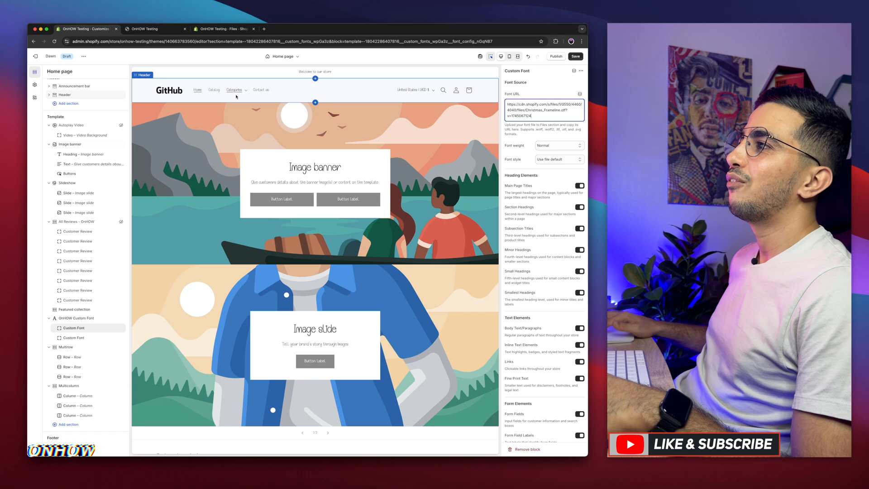
pyautogui.scroll(5, 245, 87)
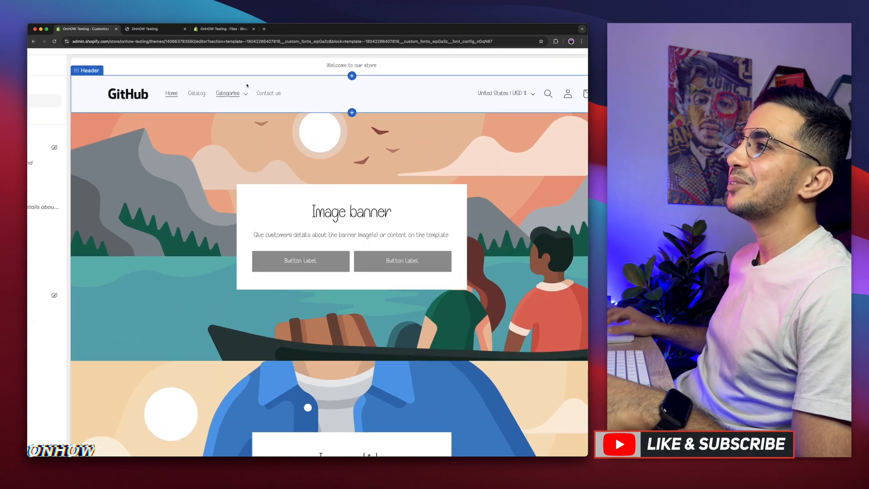
pyautogui.scroll(-5, 246, 88)
pyautogui.scroll(-5, 321, 316)
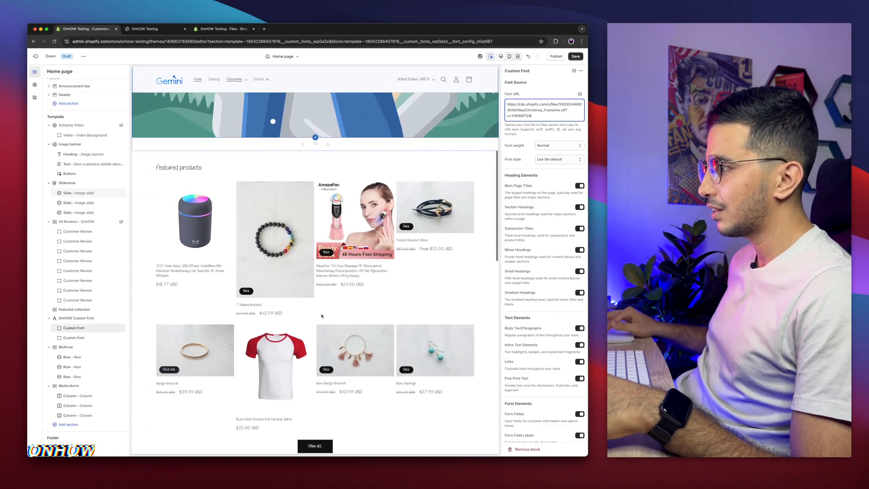
pyautogui.scroll(5, 439, 267)
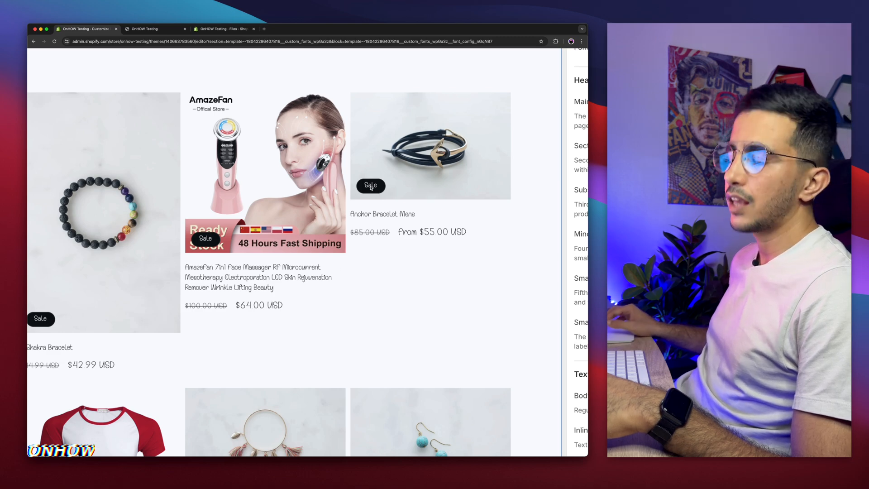
pyautogui.scroll(-5, 371, 187)
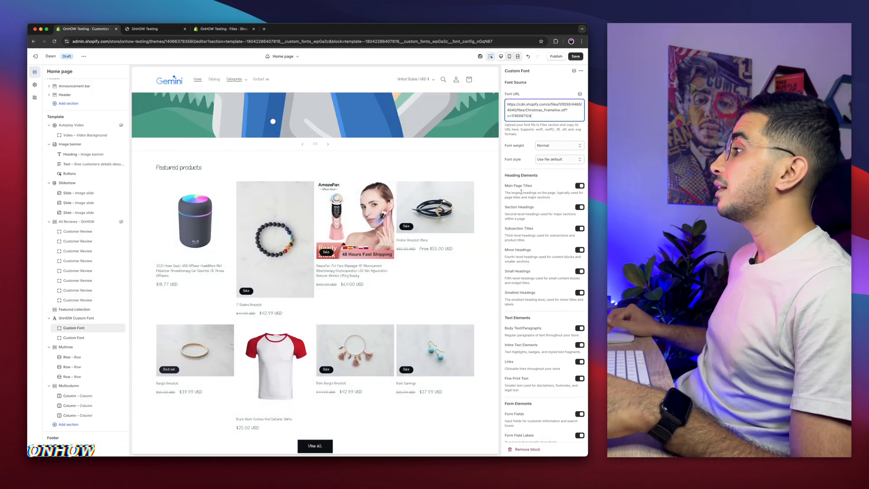
# Review the Custom Font block's element toggles and its font weight and style options, keeping Normal and Use file default
pyautogui.scroll(-5, 536, 208)
pyautogui.scroll(5, 536, 208)
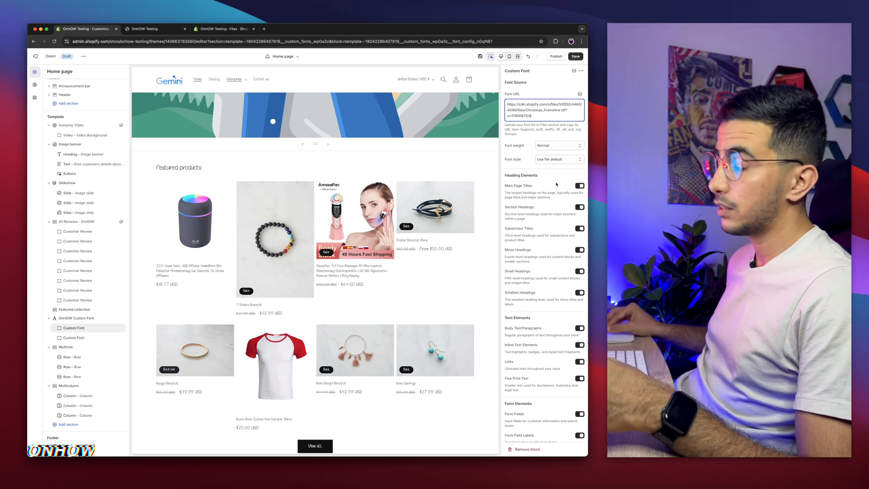
pyautogui.hscroll(1, 557, 184)
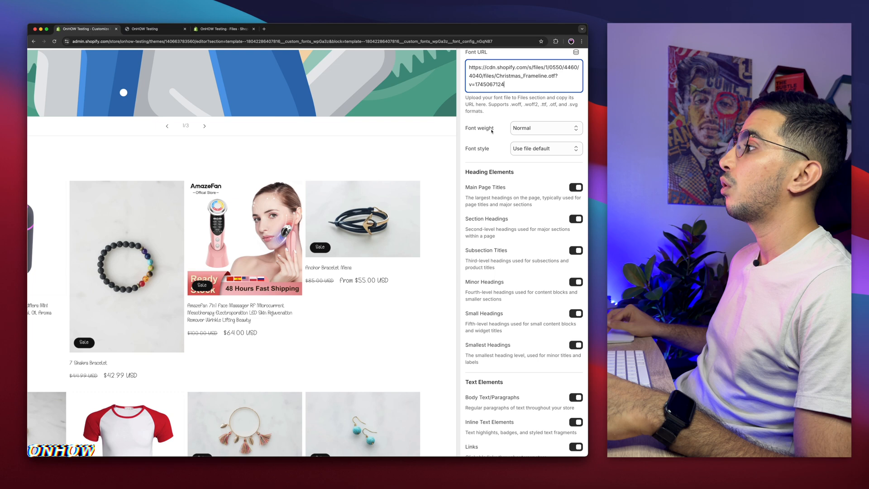
pyautogui.click(529, 130)
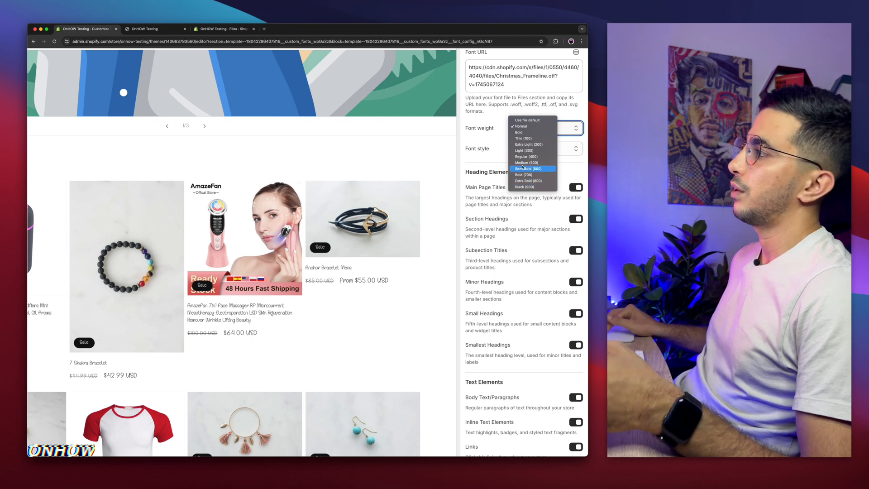
pyautogui.click(527, 127)
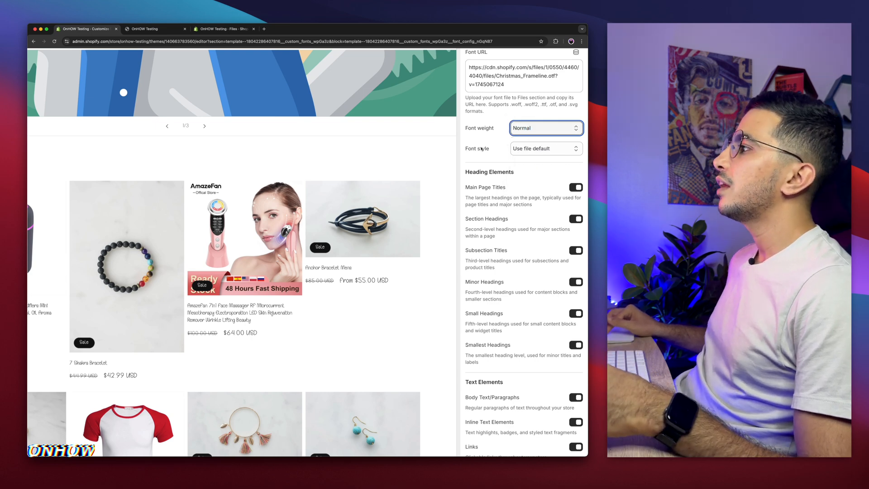
pyautogui.click(527, 150)
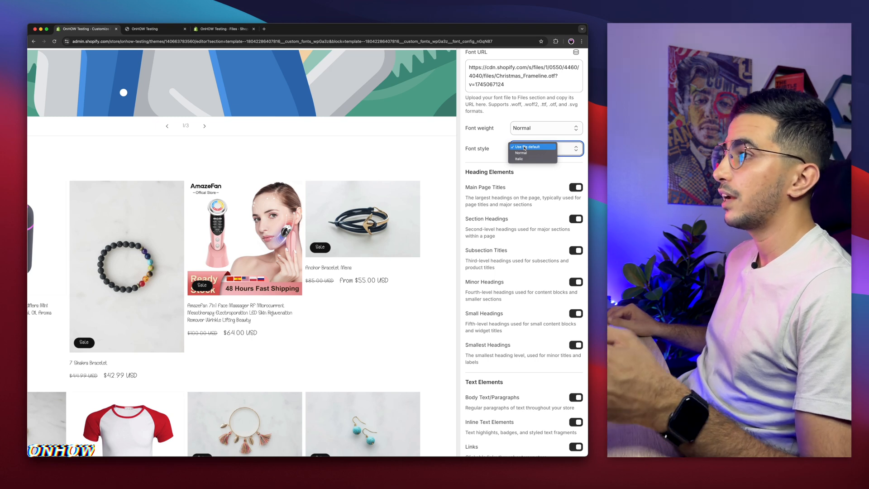
pyautogui.click(497, 146)
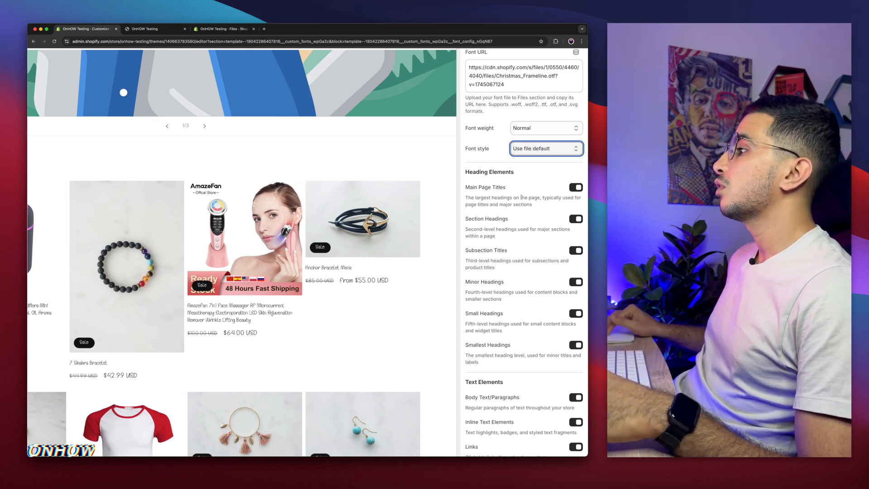
pyautogui.scroll(-2, 469, 136)
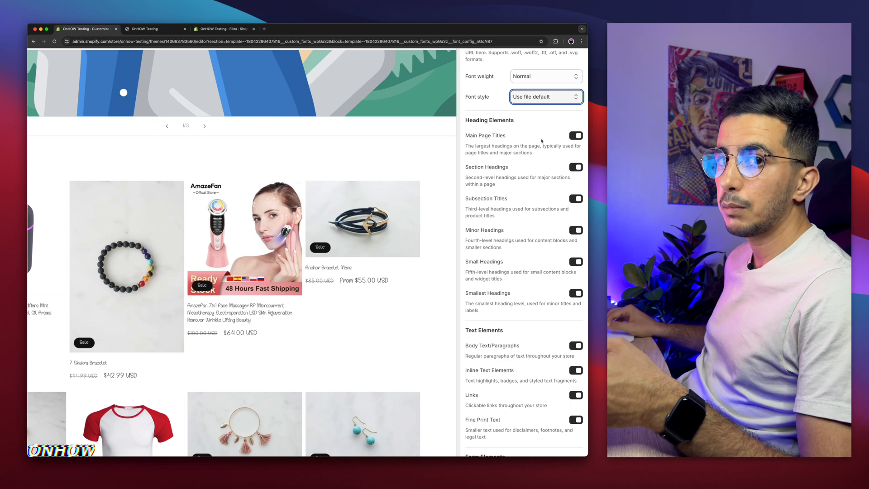
# Turn off Main Page Titles in the first Custom Font block and check the Featured products heading in the preview
pyautogui.click(572, 136)
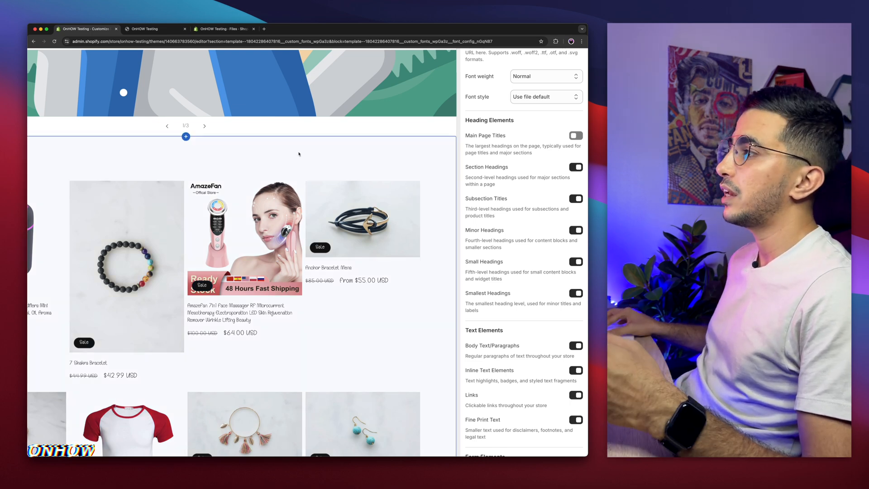
pyautogui.scroll(-5, 299, 154)
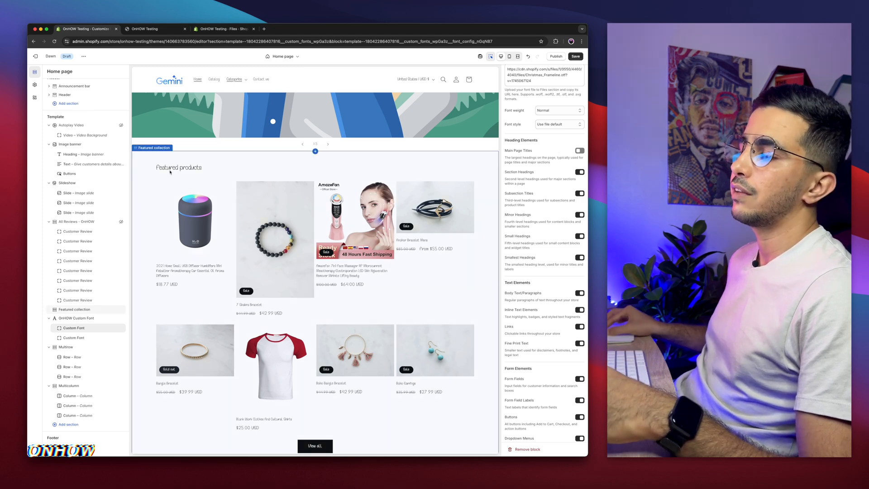
pyautogui.scroll(5, 170, 172)
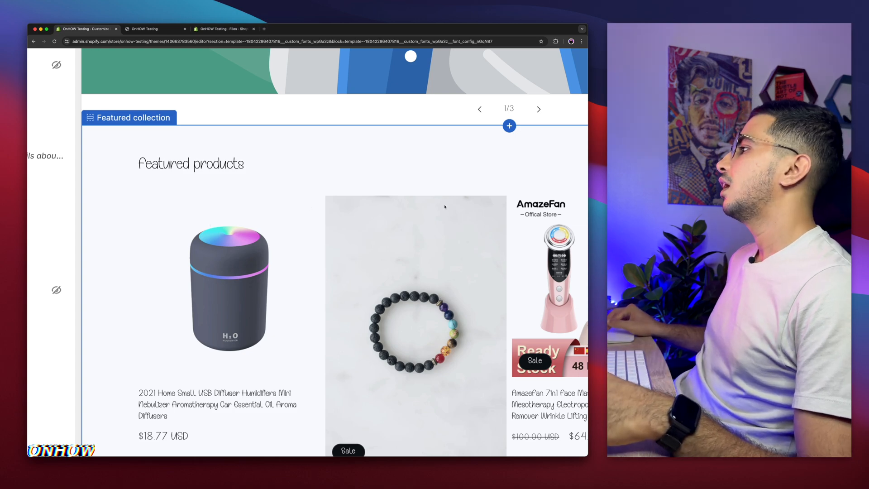
pyautogui.scroll(-5, 485, 210)
pyautogui.scroll(5, 563, 169)
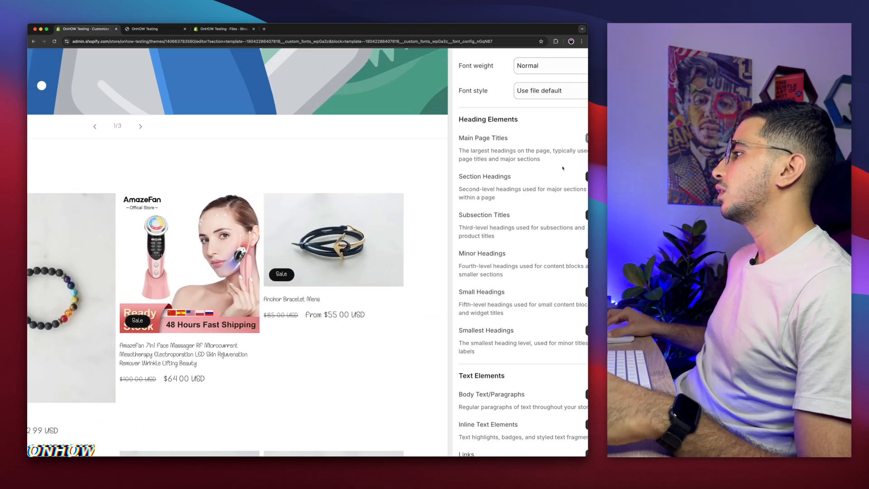
# Turn off Section Headings for this custom font and compare the Featured products heading in the preview
pyautogui.hscroll(2, 562, 168)
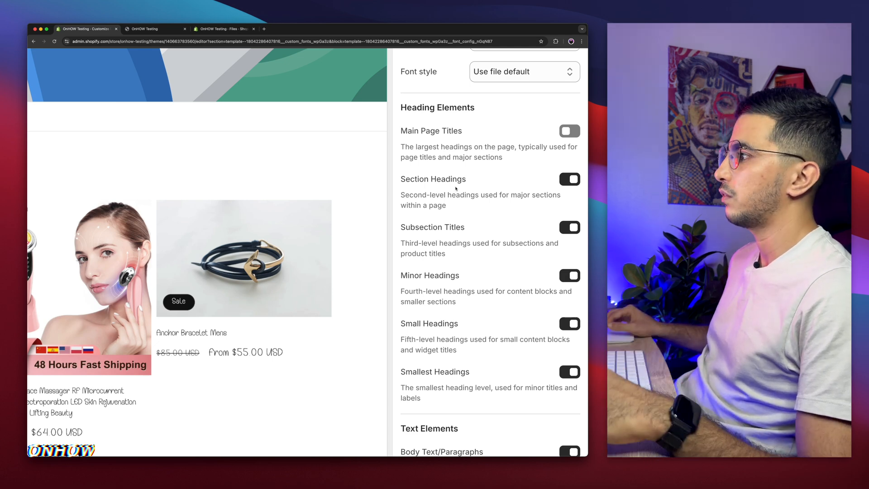
pyautogui.click(569, 181)
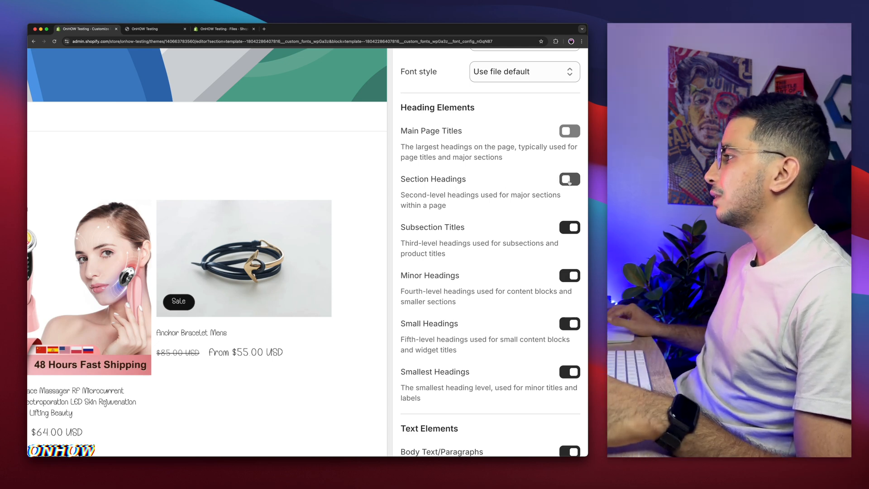
pyautogui.scroll(-5, 507, 177)
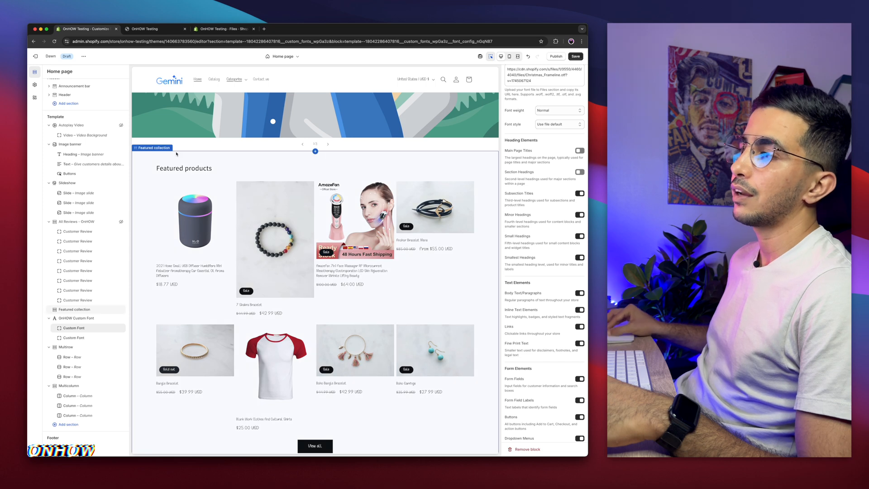
pyautogui.scroll(5, 176, 154)
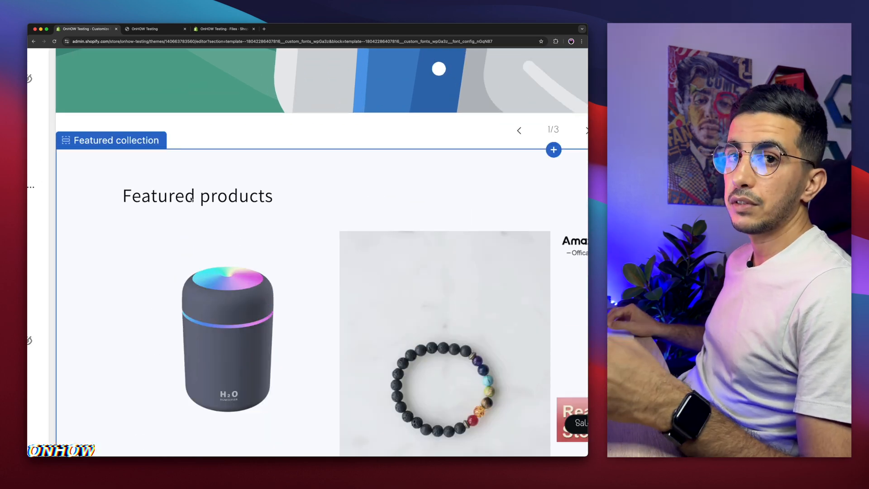
pyautogui.scroll(-5, 192, 199)
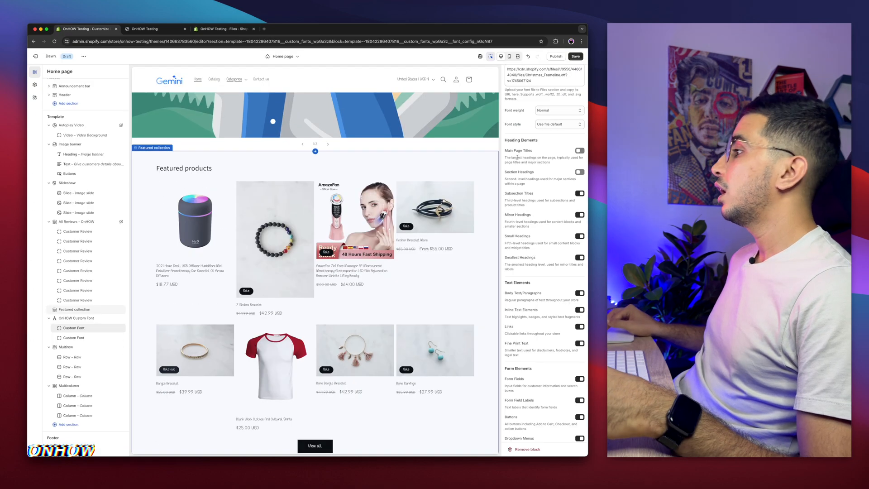
# Look over the remaining element toggles, turn off Buttons under Form Elements, and check the View all button in the preview
pyautogui.scroll(5, 558, 178)
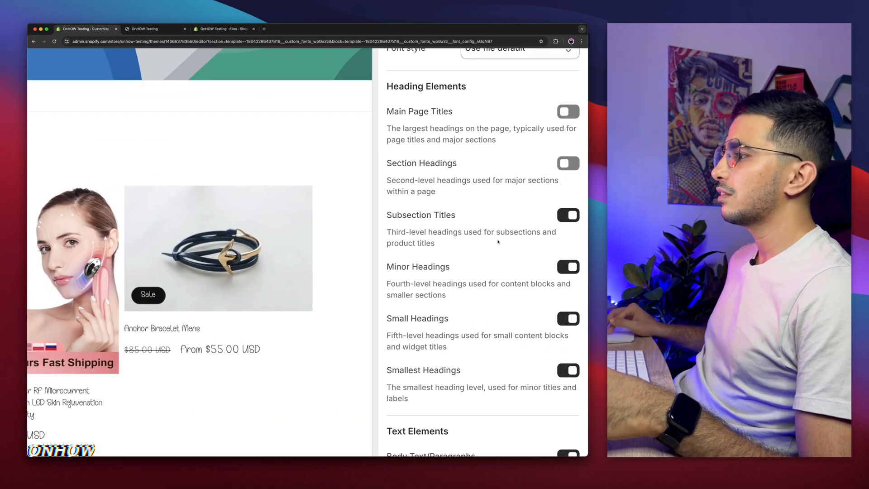
pyautogui.scroll(-3, 502, 232)
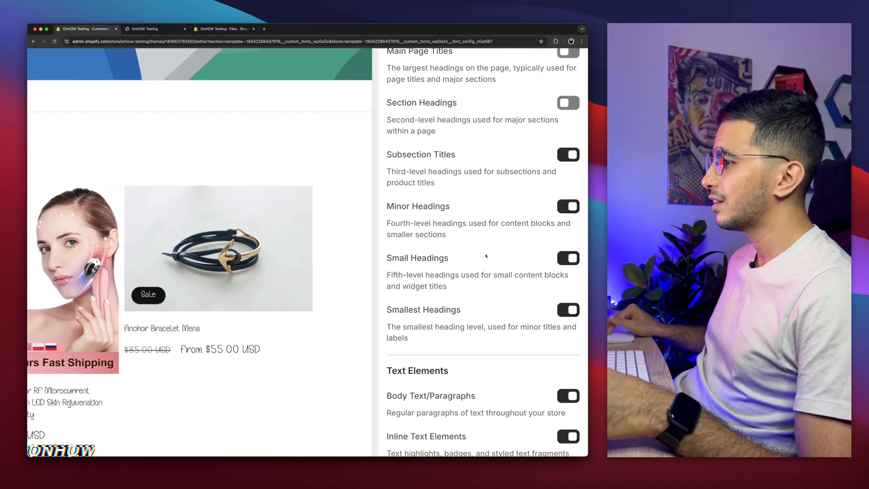
pyautogui.scroll(-10, 486, 256)
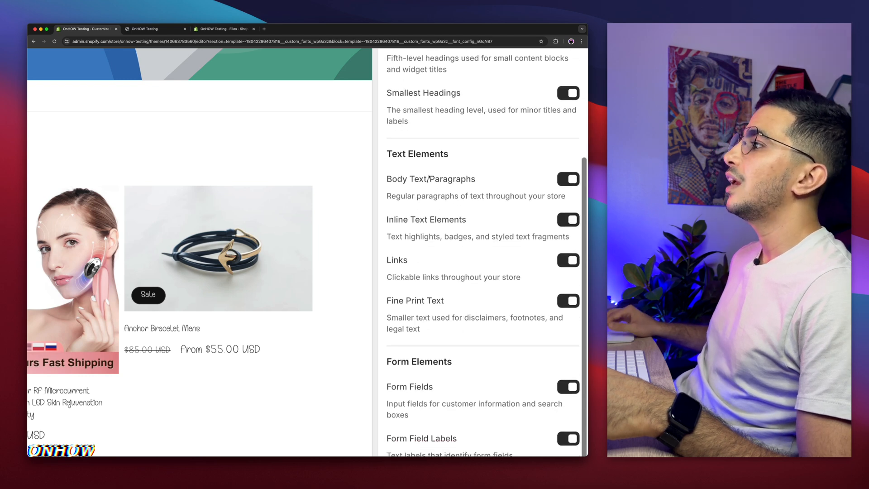
pyautogui.scroll(-5, 437, 192)
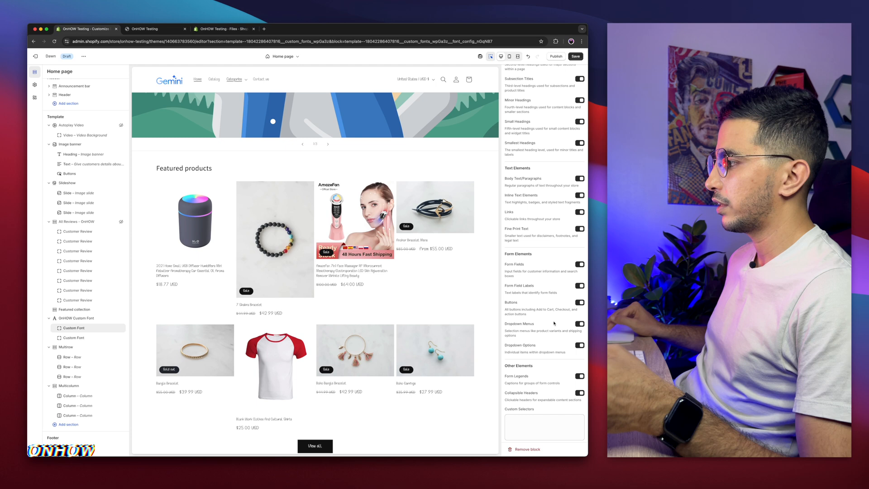
pyautogui.scroll(3, 555, 284)
pyautogui.scroll(2, 556, 284)
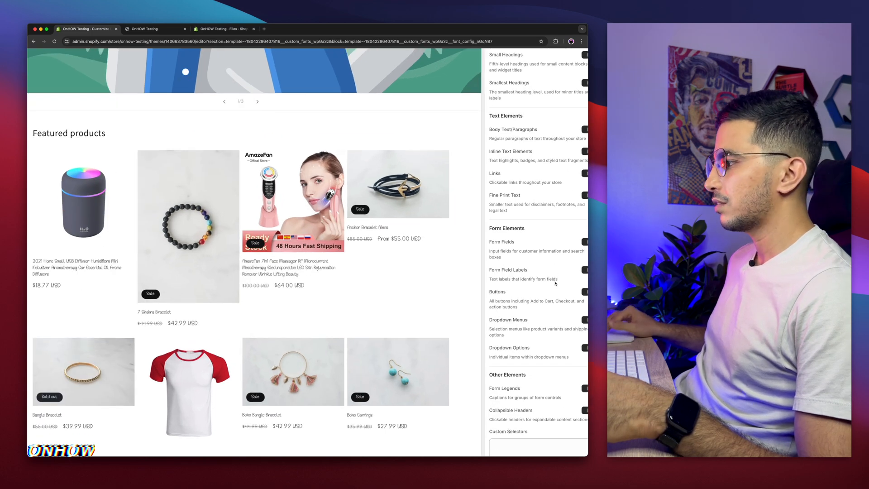
pyautogui.hscroll(2, 555, 284)
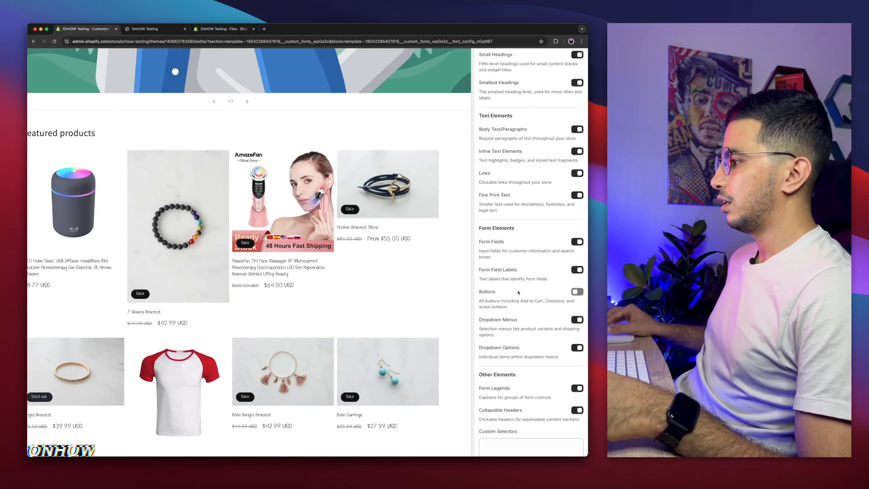
pyautogui.scroll(-2, 519, 293)
pyautogui.scroll(-5, 316, 317)
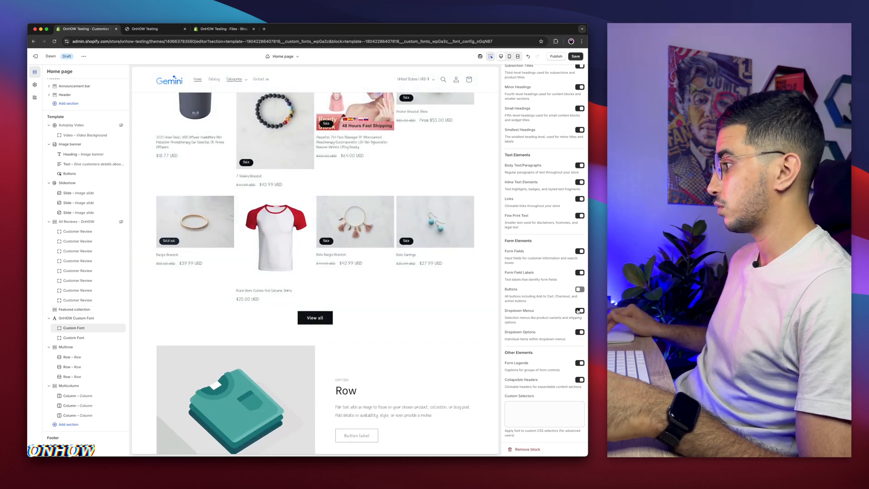
# Switch Buttons on and off again to compare the View all and row button labels in the preview
pyautogui.click(582, 290)
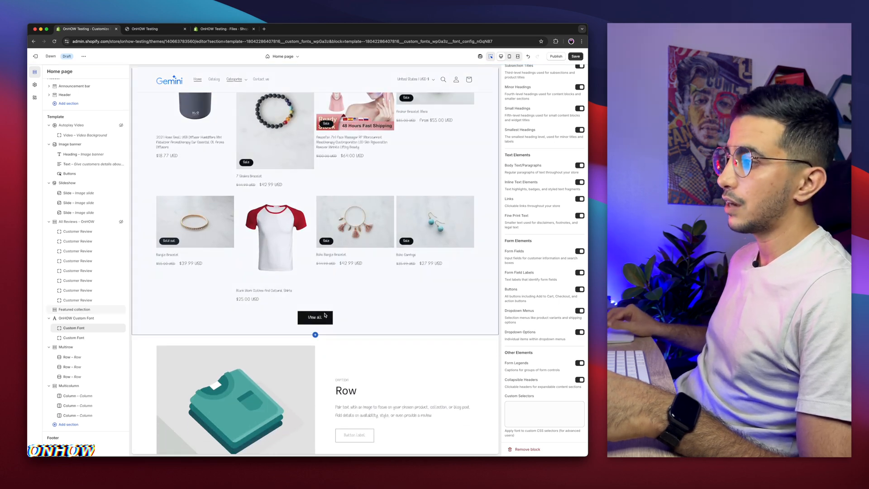
pyautogui.click(580, 290)
pyautogui.scroll(-5, 328, 333)
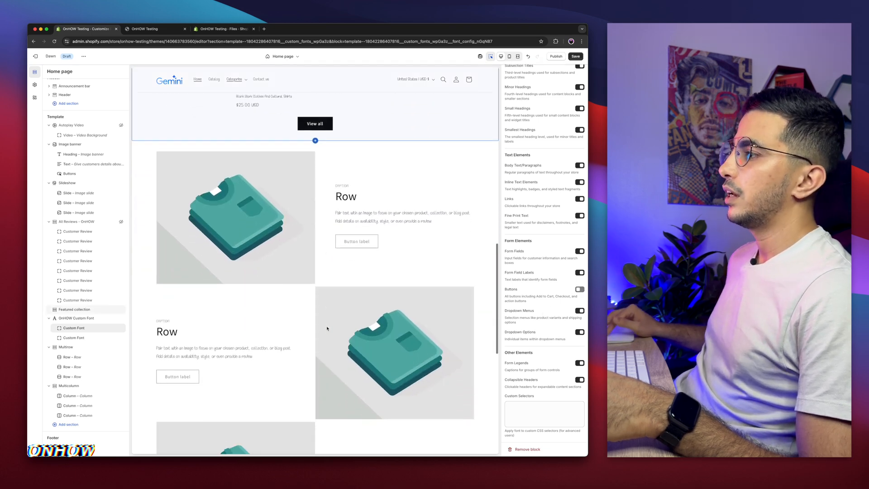
pyautogui.scroll(-8, 348, 244)
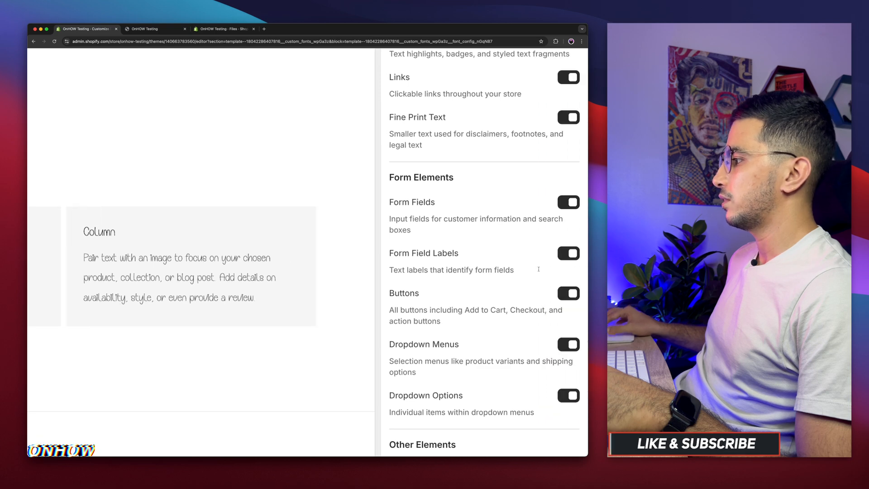
# Turn off Form Field Labels in the first Custom Font block and check the home page preview up to the Featured products heading
pyautogui.click(568, 253)
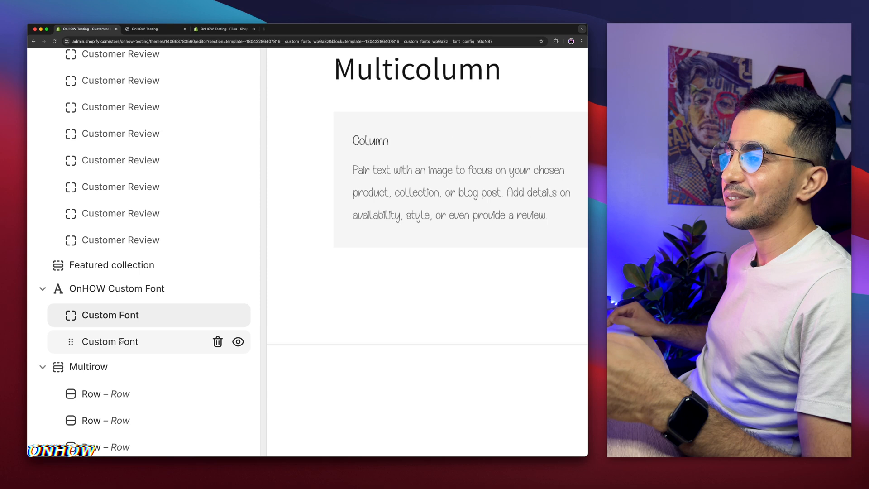
pyautogui.click(112, 342)
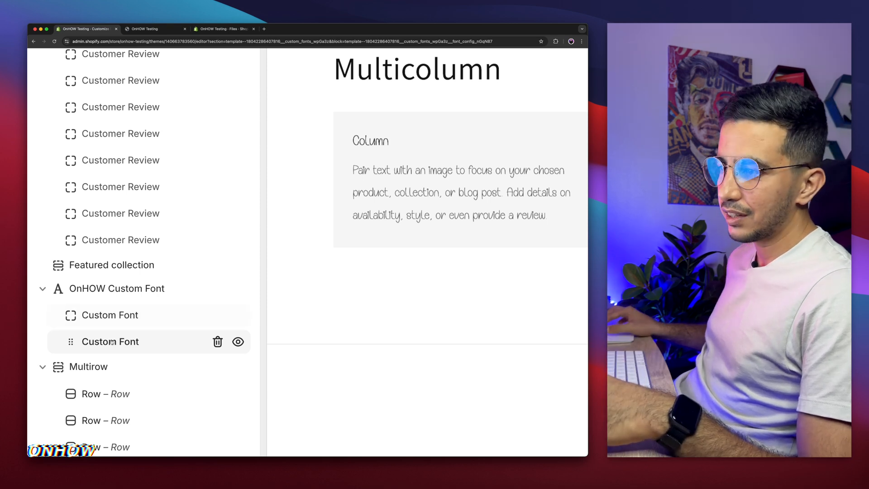
pyautogui.click(226, 315)
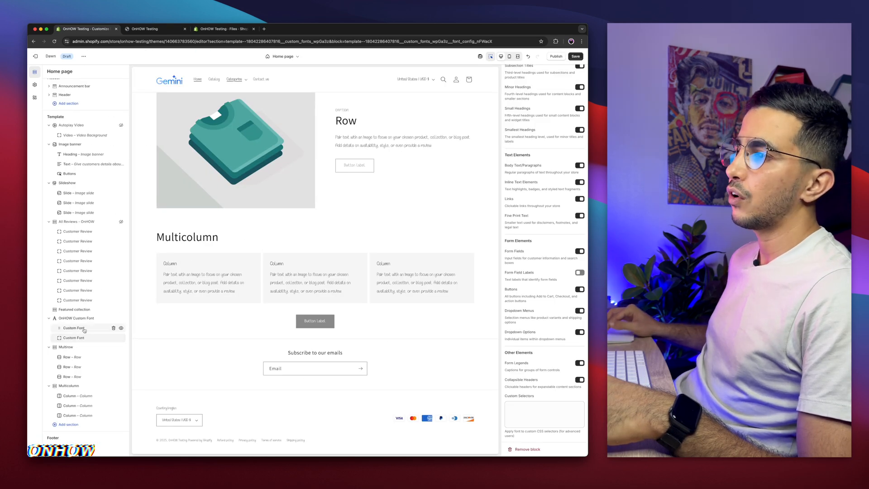
pyautogui.scroll(5, 227, 217)
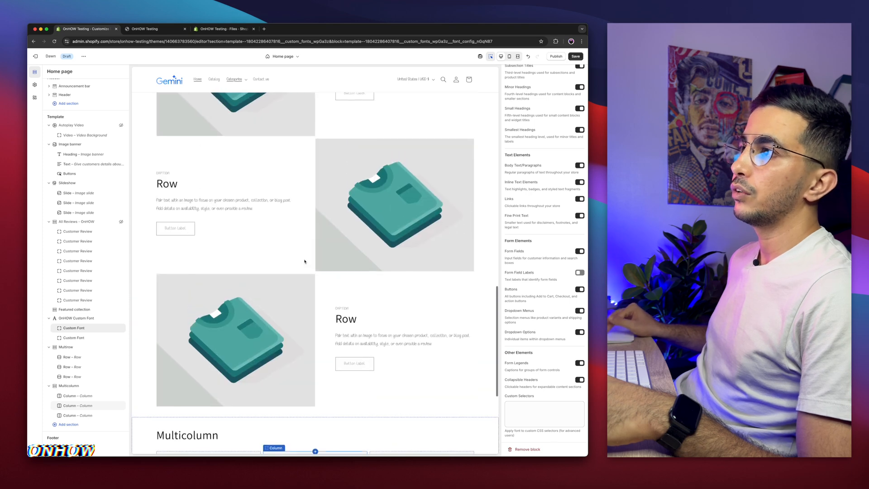
pyautogui.scroll(12, 191, 199)
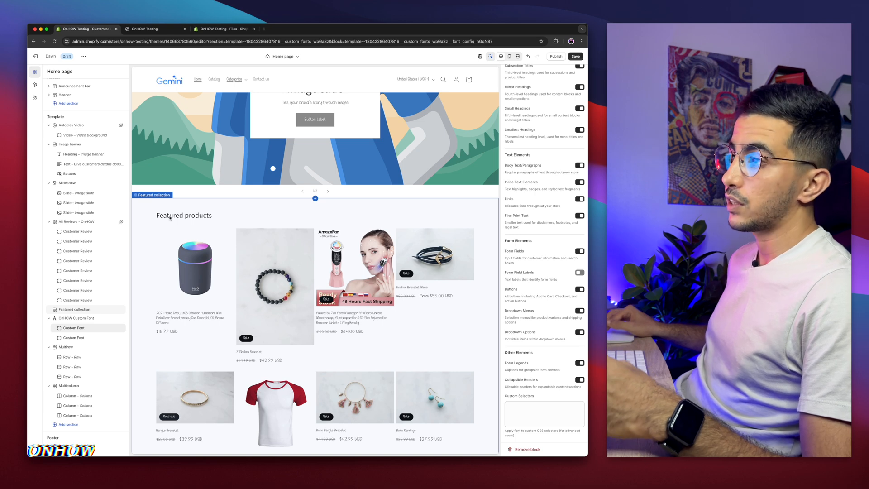
# Open the second Custom Font block's settings and its Font URL for editing
pyautogui.click(77, 339)
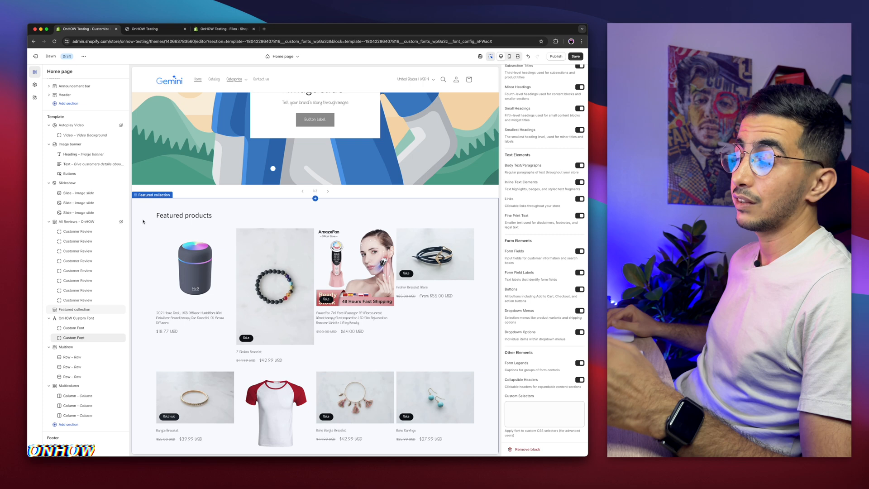
pyautogui.scroll(5, 547, 241)
pyautogui.click(533, 104)
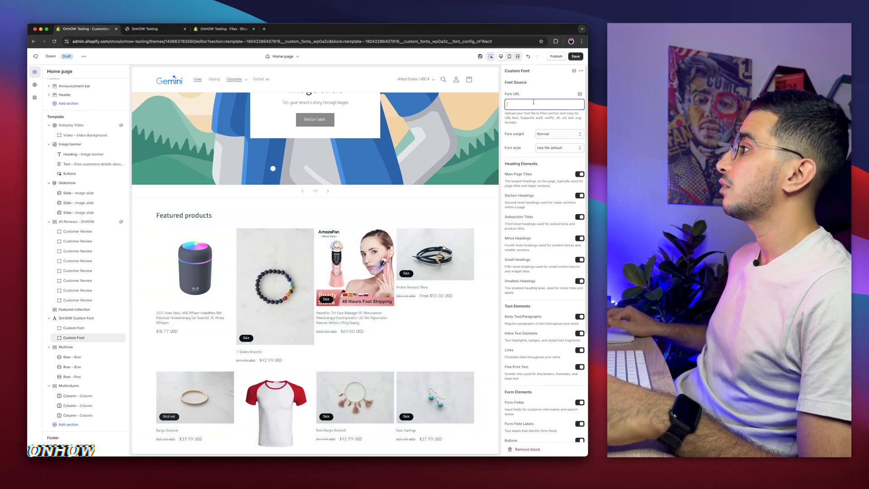